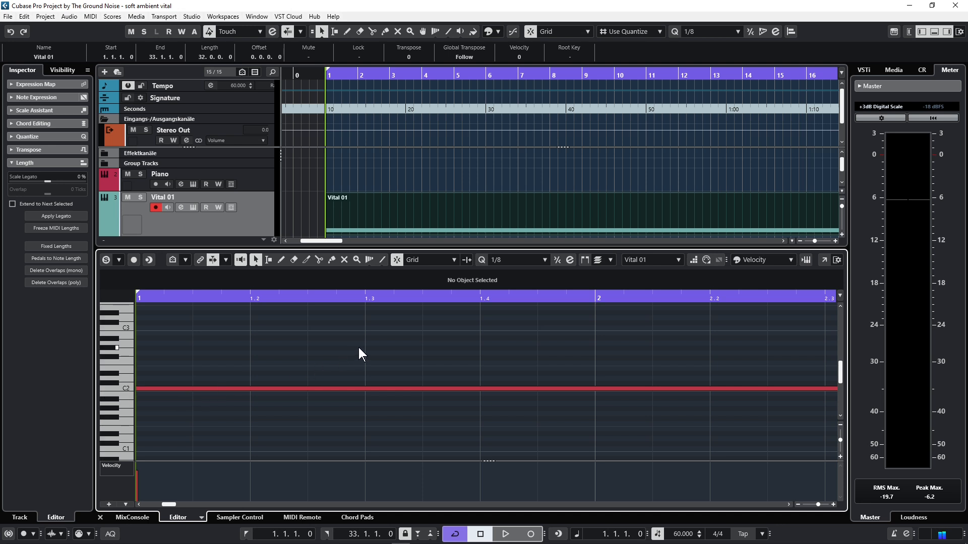
- Load the Basic Shapes wavetable into oscillator 1 and shift its frame position to the saw-shaped wave
left_click(934, 32)
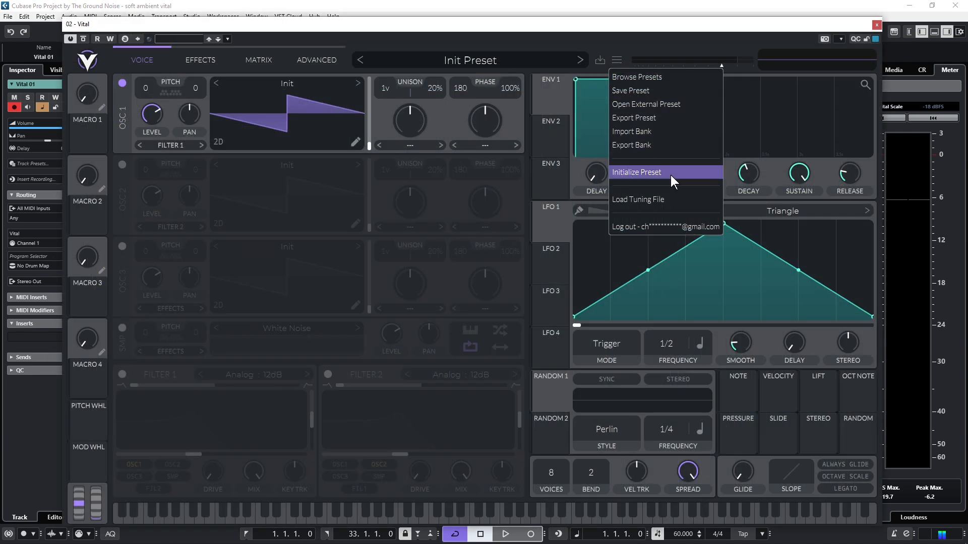
left_click(615, 47)
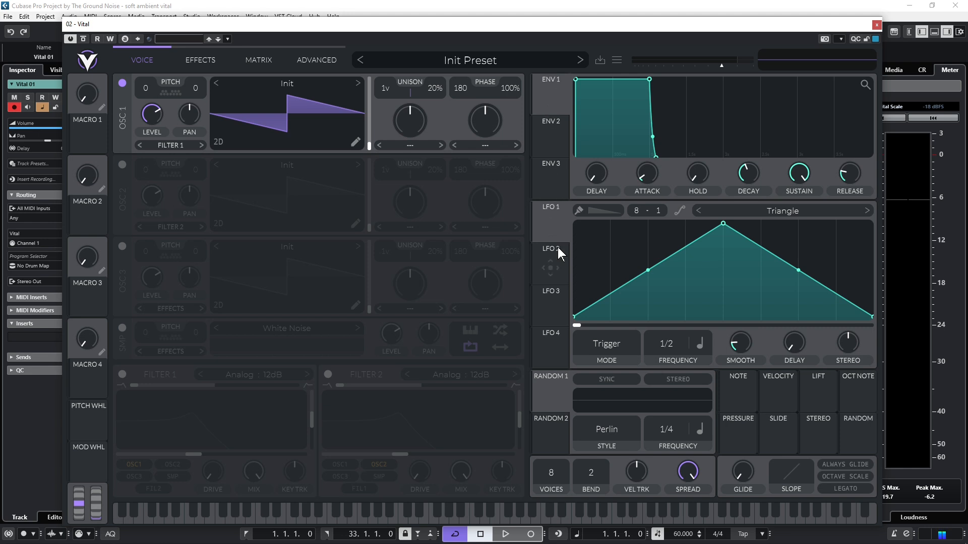
left_click(358, 81)
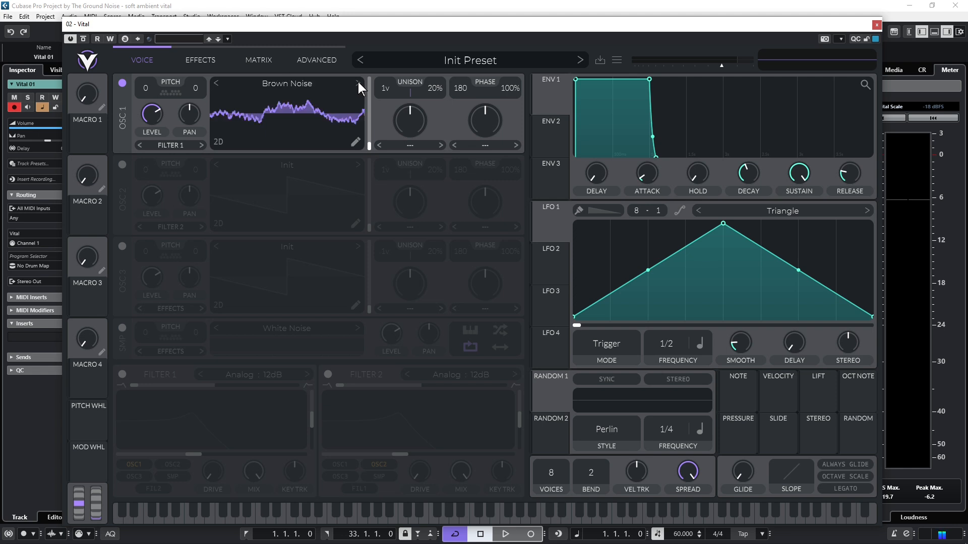
left_click(312, 82)
left_click(584, 105)
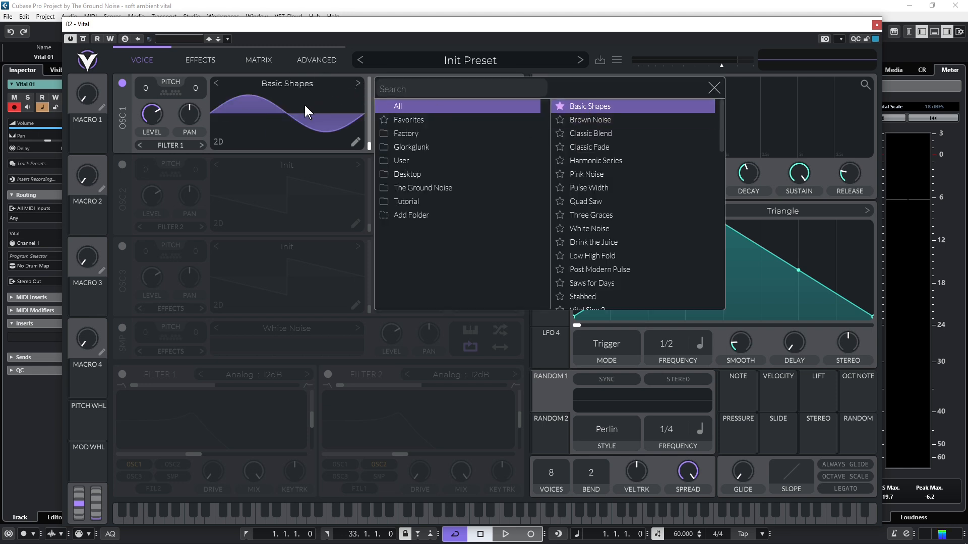
left_click(714, 88)
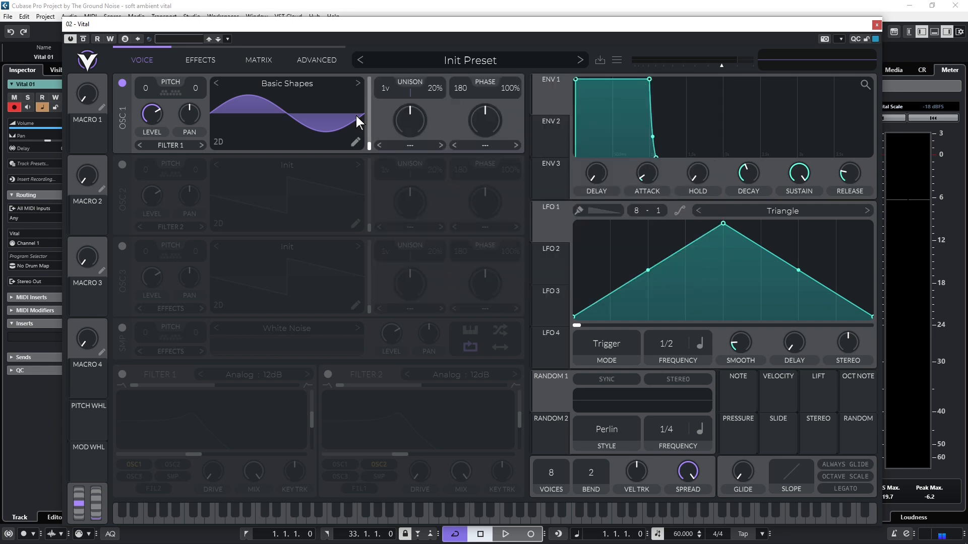
left_click_drag(371, 146, 370, 117)
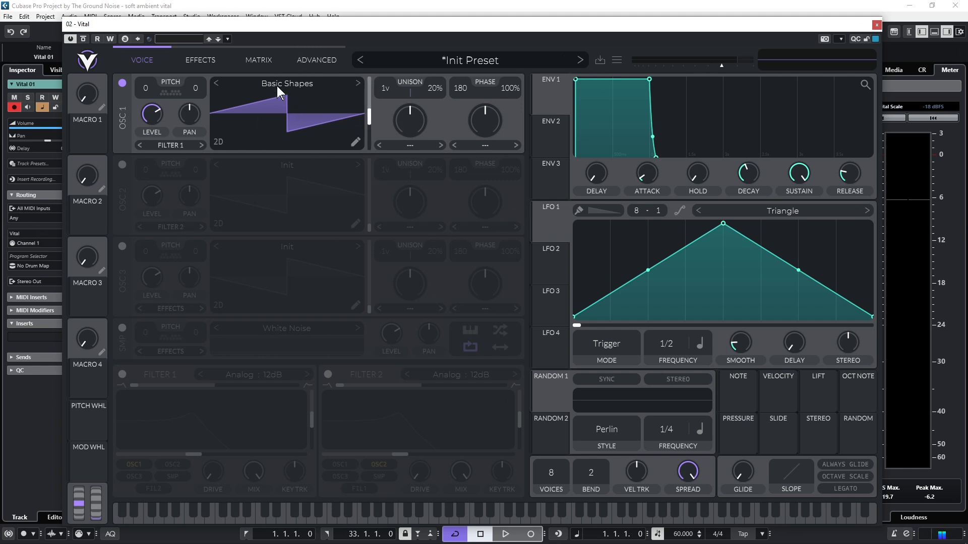
- Turn oscillator 1's level all the way down
mouse_move(148, 120)
left_click_drag(143, 140, 134, 180)
- Reshape LFO 1 at frequency 4/1 with an early peak, a curved rise, and an added point bending the long fall
left_click(624, 341)
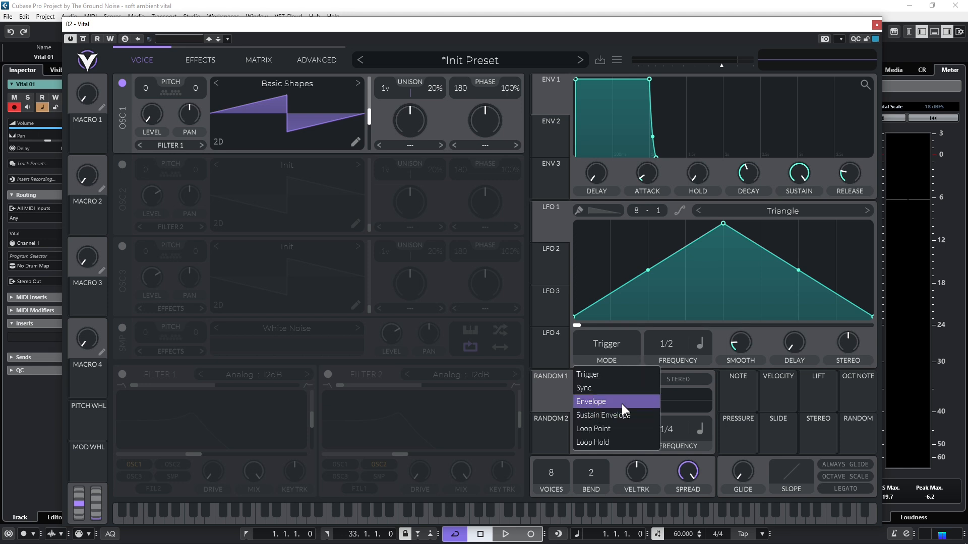
left_click(720, 345)
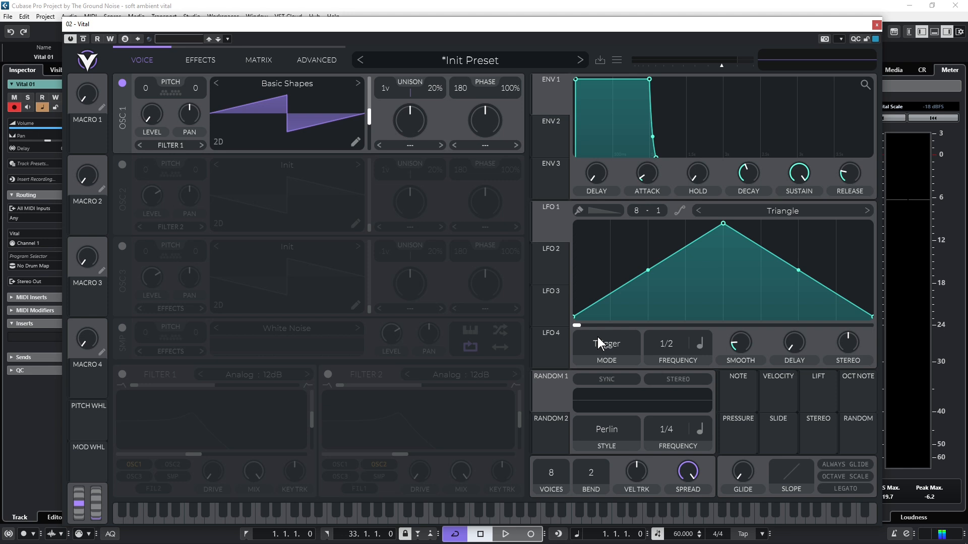
left_click_drag(724, 229, 649, 218)
left_click_drag(610, 271, 617, 298)
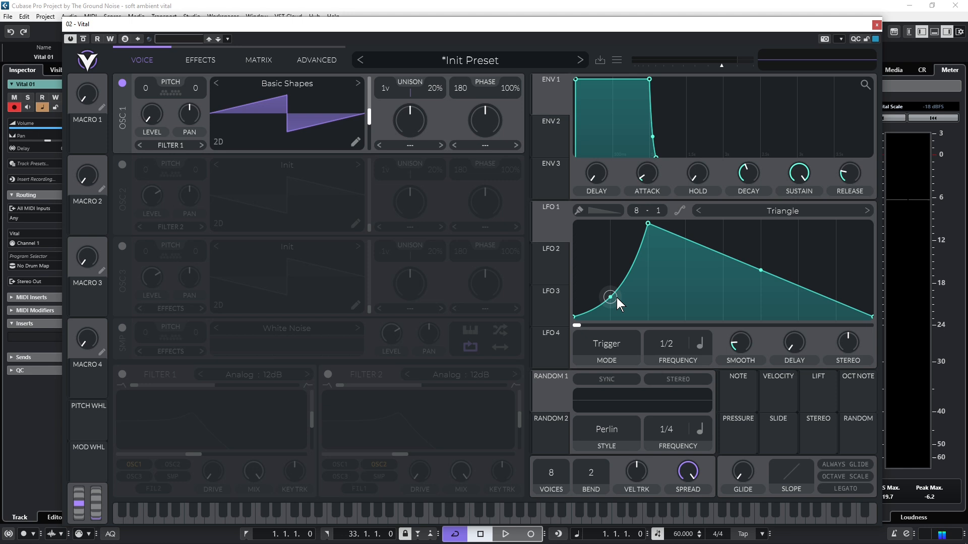
double_click(780, 278)
left_click_drag(780, 278, 758, 285)
left_click_drag(710, 252, 718, 242)
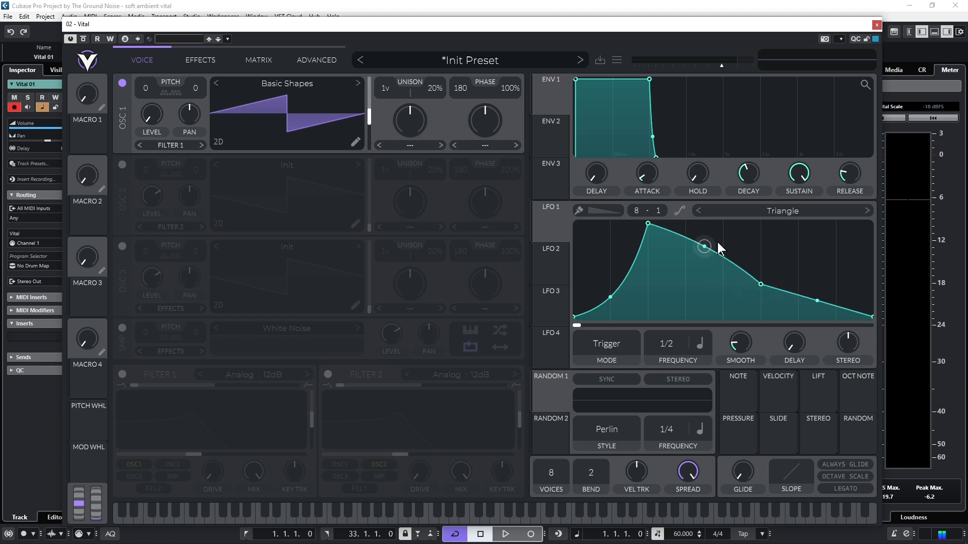
left_click_drag(816, 303, 827, 281)
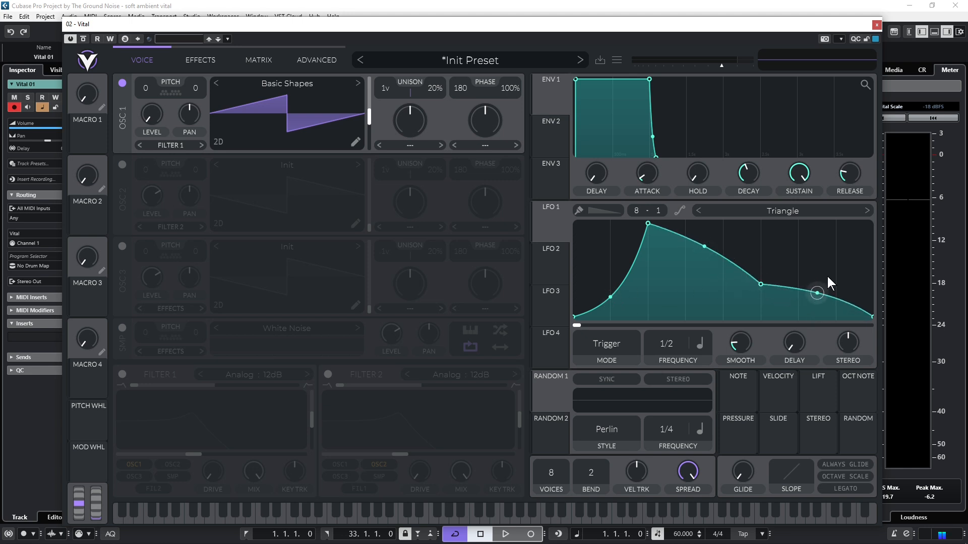
left_click_drag(873, 314, 873, 309)
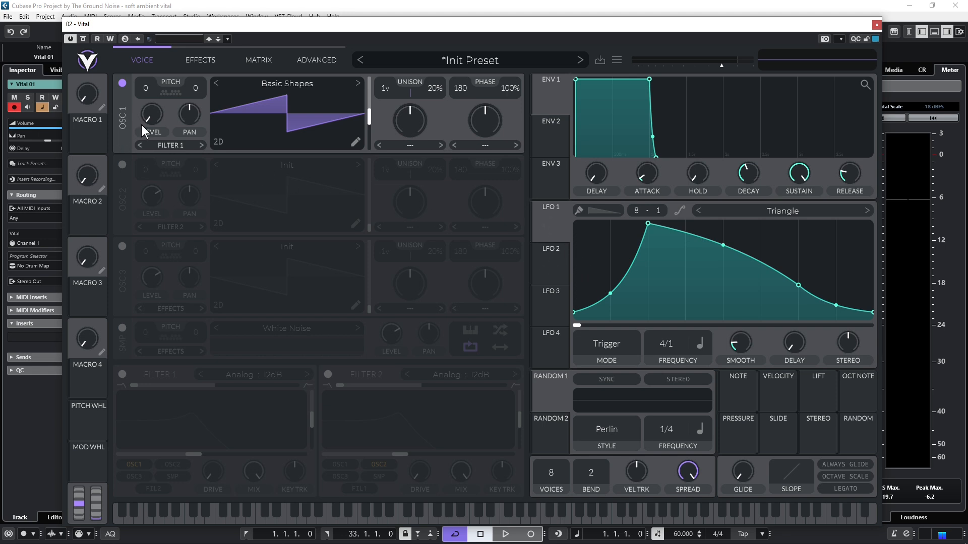
- Assign LFO 1 to modulate oscillator 1's level and play the project to audition the swell
left_click_drag(553, 224, 150, 116)
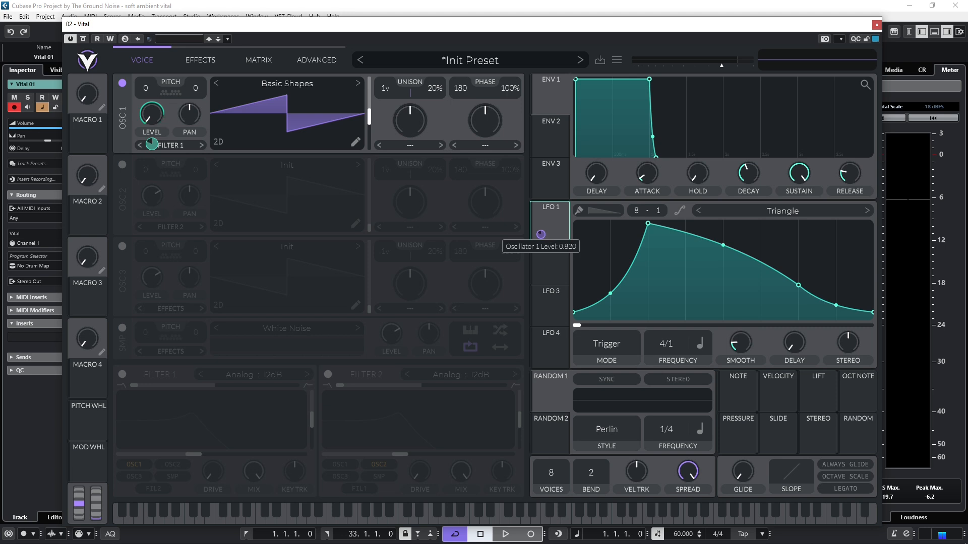
left_click_drag(541, 234, 541, 234)
key("space")
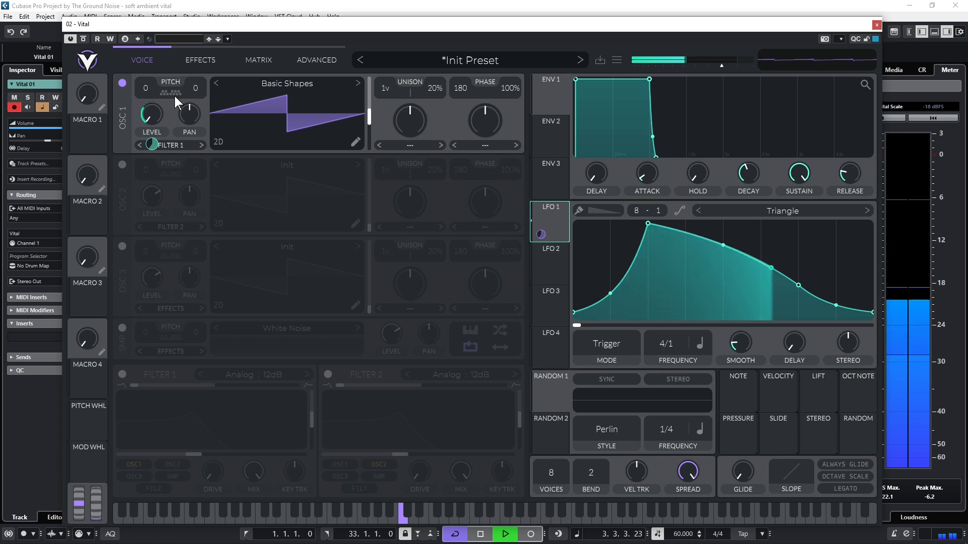
key("space")
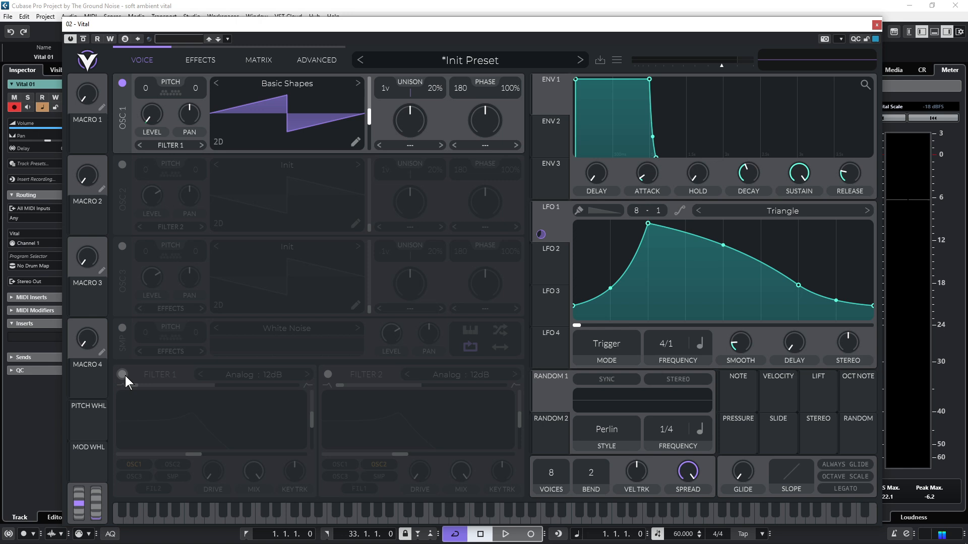
- Enable Filter 1 as Analog 24dB, lower its resonance, and set its cutoff to about -6.2 semitones
left_click(122, 375)
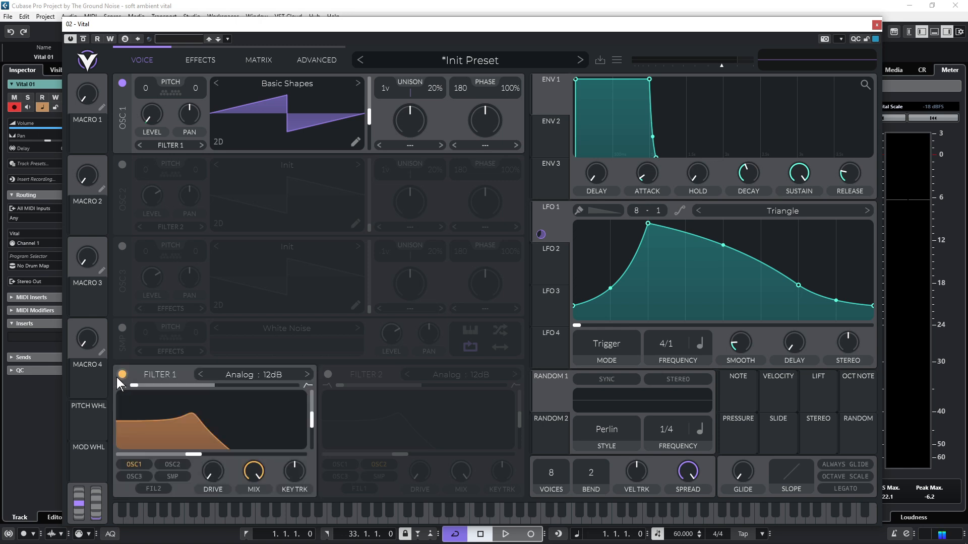
left_click(307, 375)
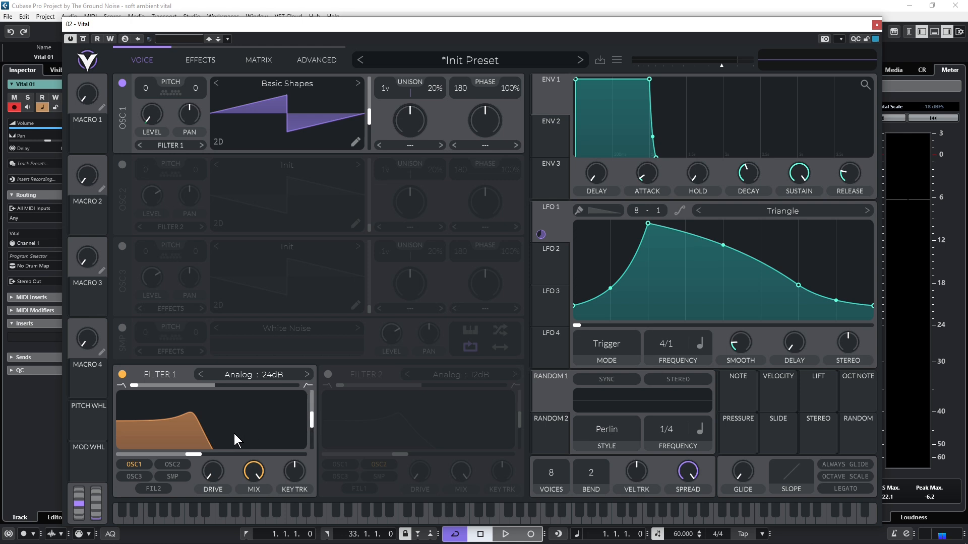
left_click_drag(311, 422, 309, 445)
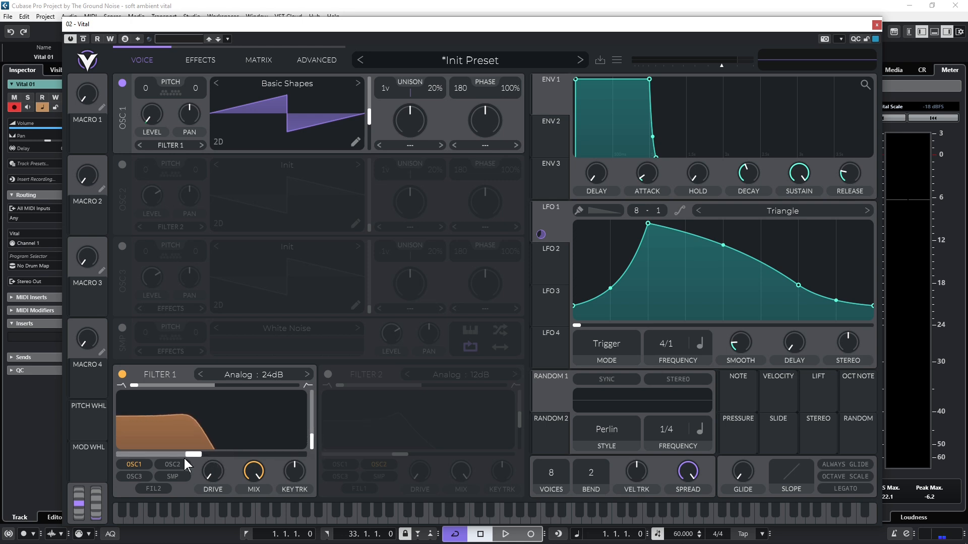
left_click_drag(193, 453, 183, 453)
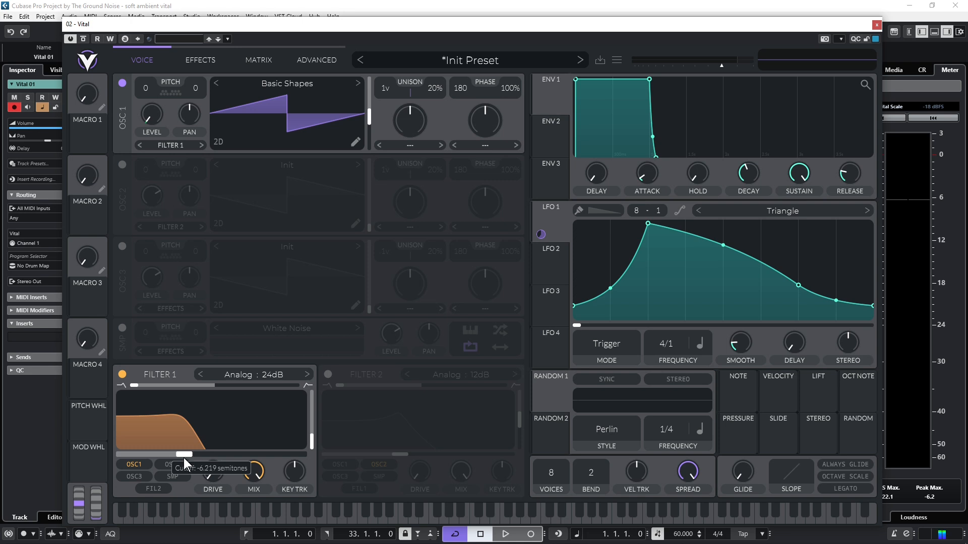
- During playback, raise the synth's output volume and fine-tune Filter 1's cutoff to about -2.6 semitones
key("space")
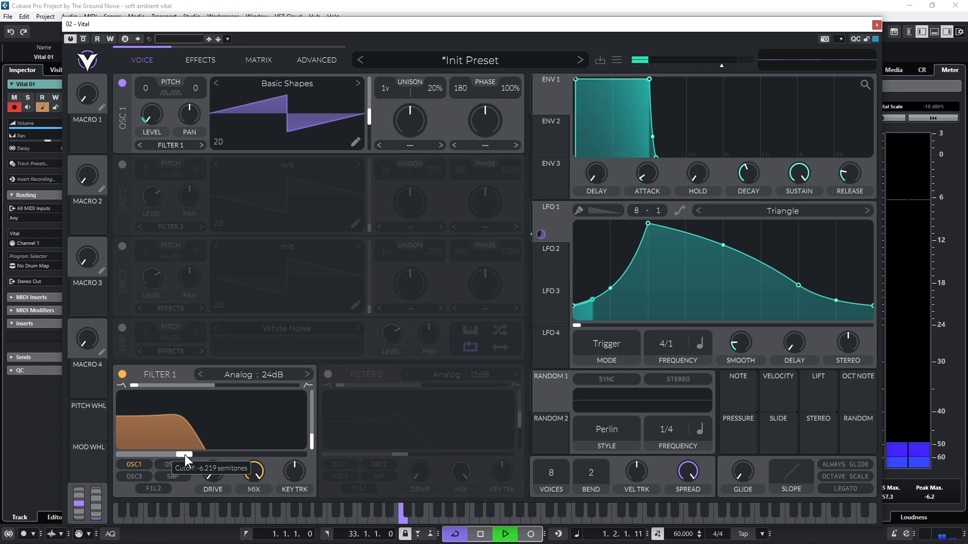
mouse_move(185, 454)
left_mouse_down()
mouse_move(214, 457)
mouse_move(201, 458)
left_mouse_up()
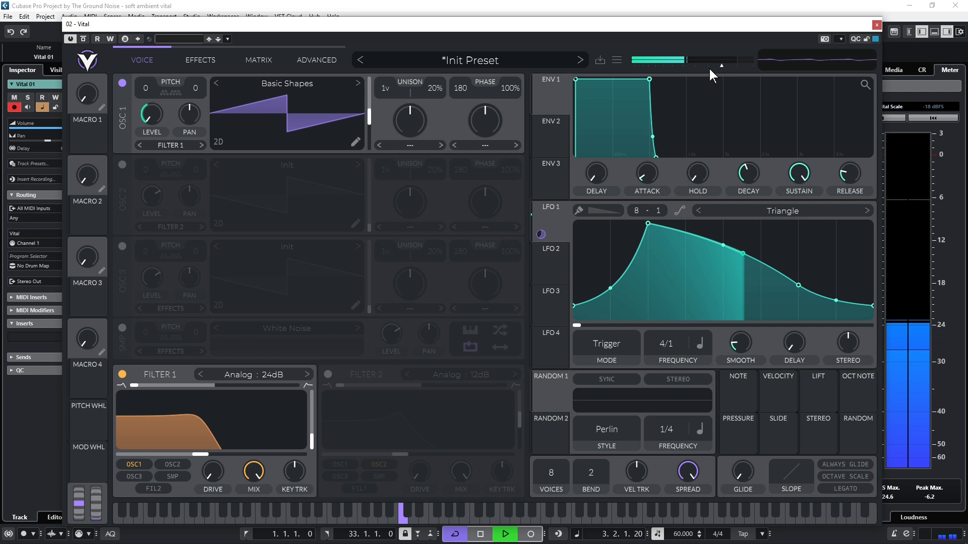
left_click_drag(718, 67, 734, 68)
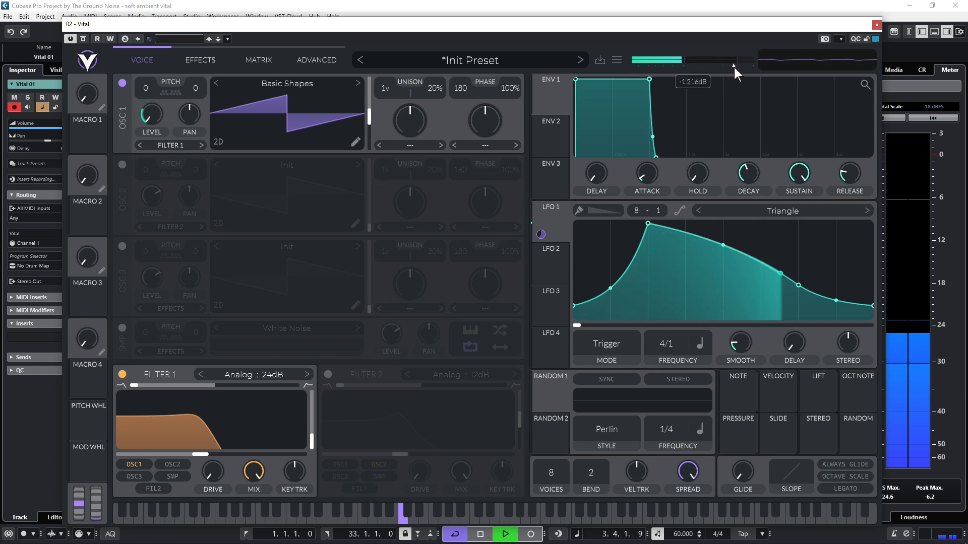
left_click_drag(200, 453, 186, 455)
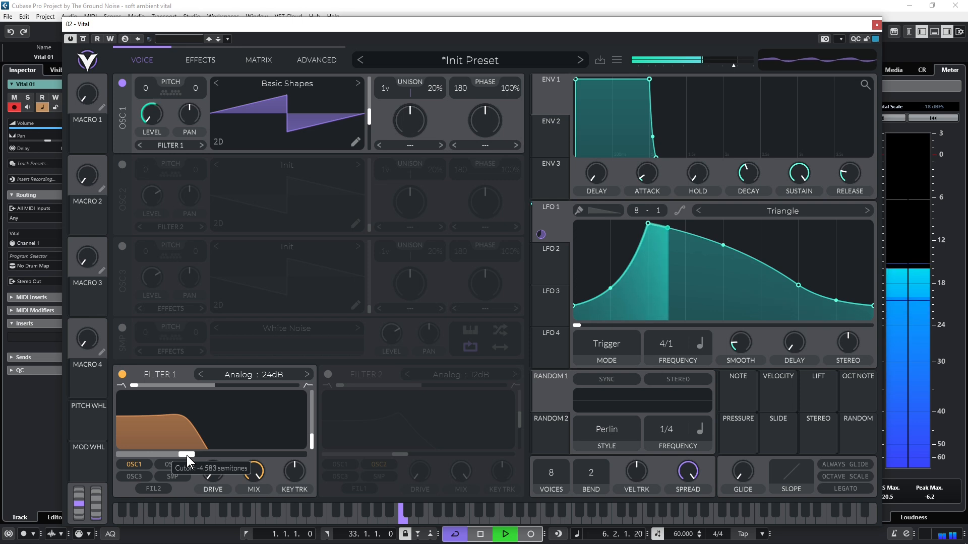
left_click_drag(186, 456, 190, 455)
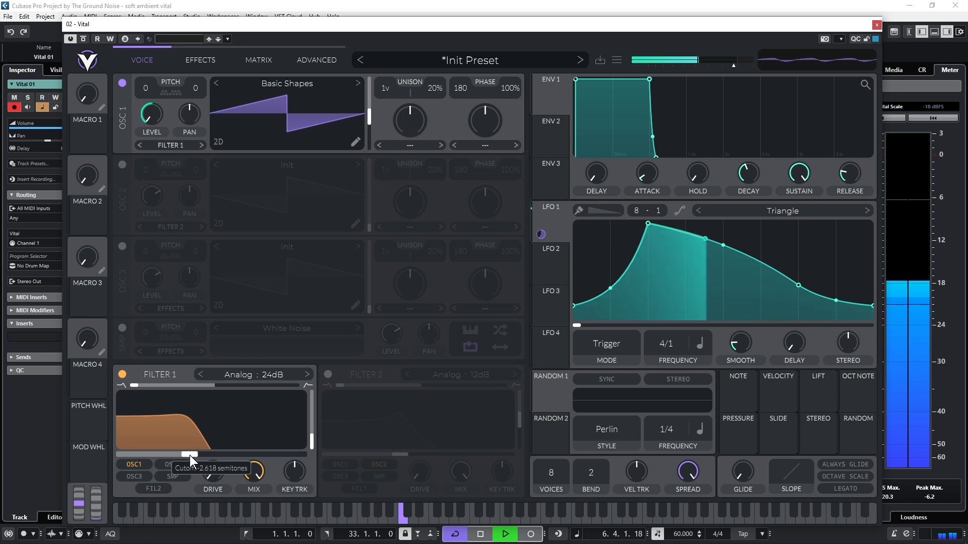
key("space")
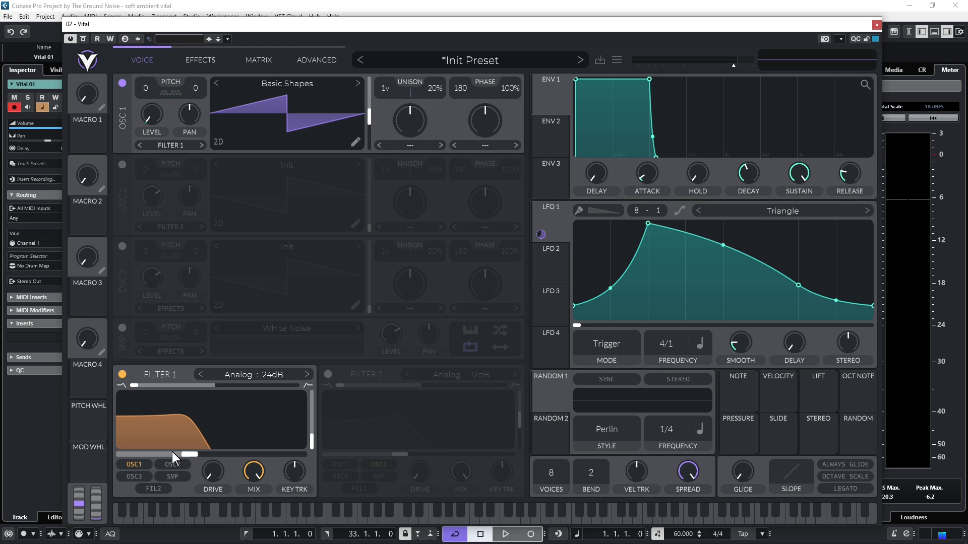
- Assign LFO 1 to Filter 1's cutoff with an amount of about 18.45 and audition the sweep
left_click_drag(541, 234, 211, 451)
key("space")
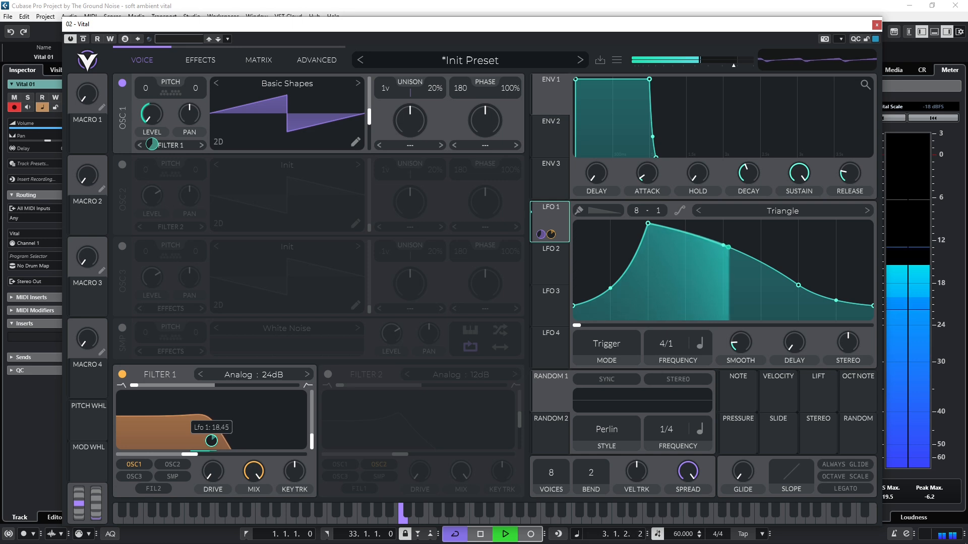
key("space")
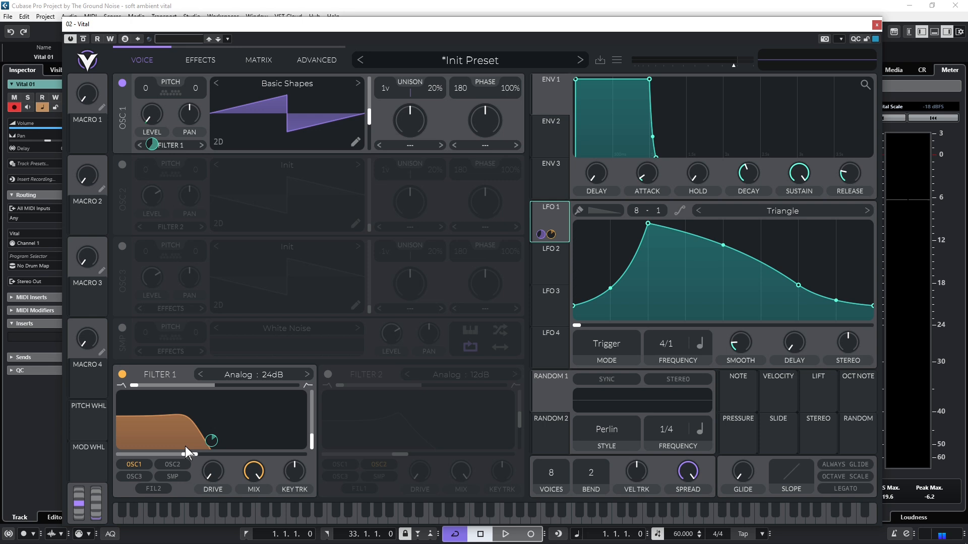
- Raise Filter 1's resonance, modulate it with LFO 2 at frequency 1/4, and audition the movement
key("space")
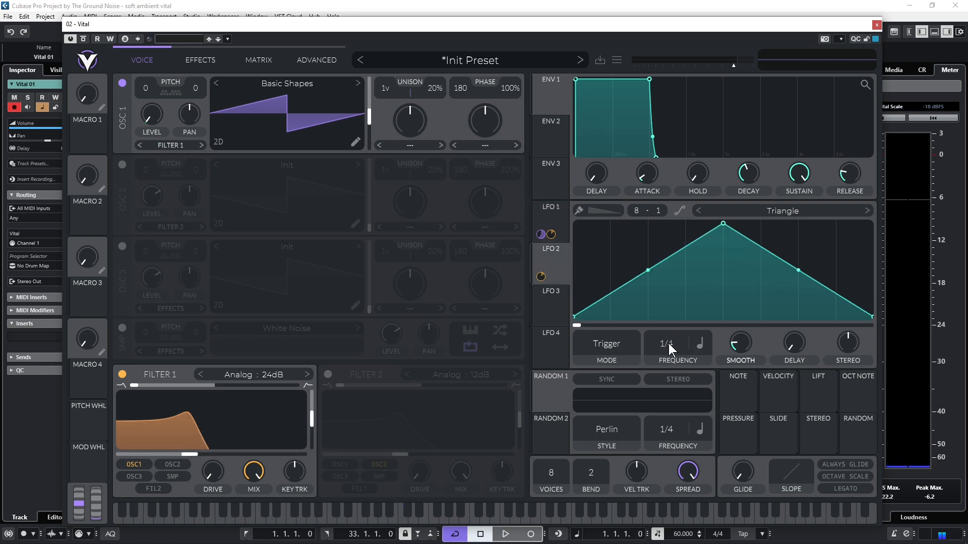
key("space")
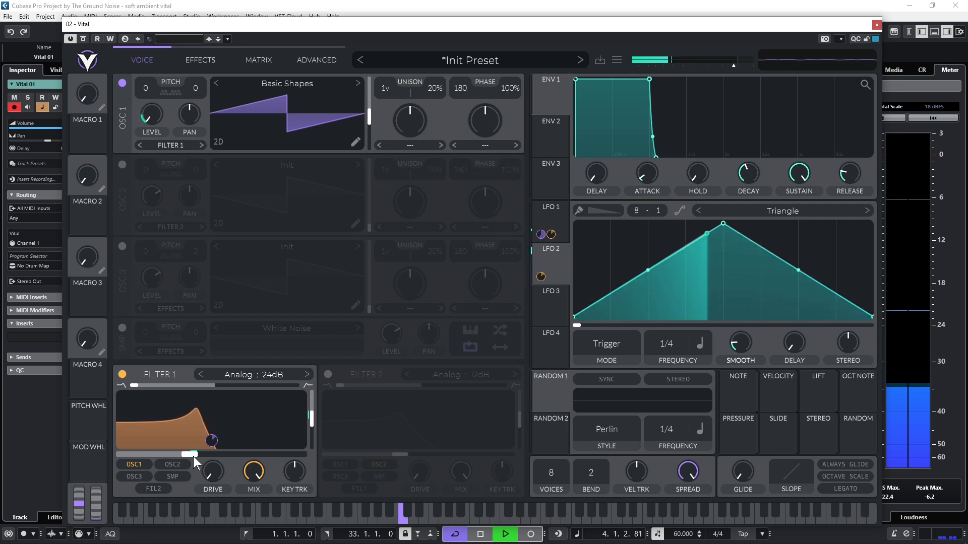
key("space")
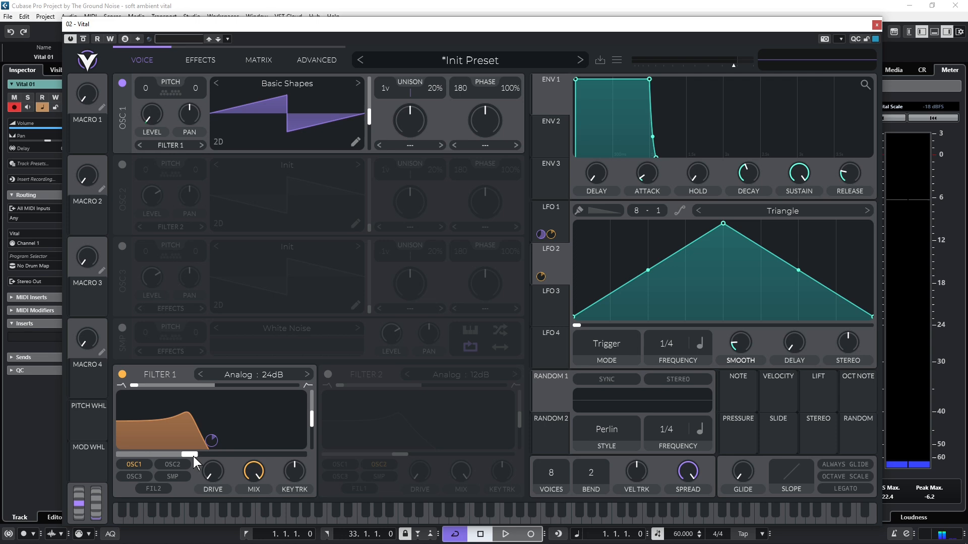
- Set oscillator 1's unison to 2 voices with 100% detune, comparing it against 0% detune during playback
left_click_drag(458, 28, 488, 20)
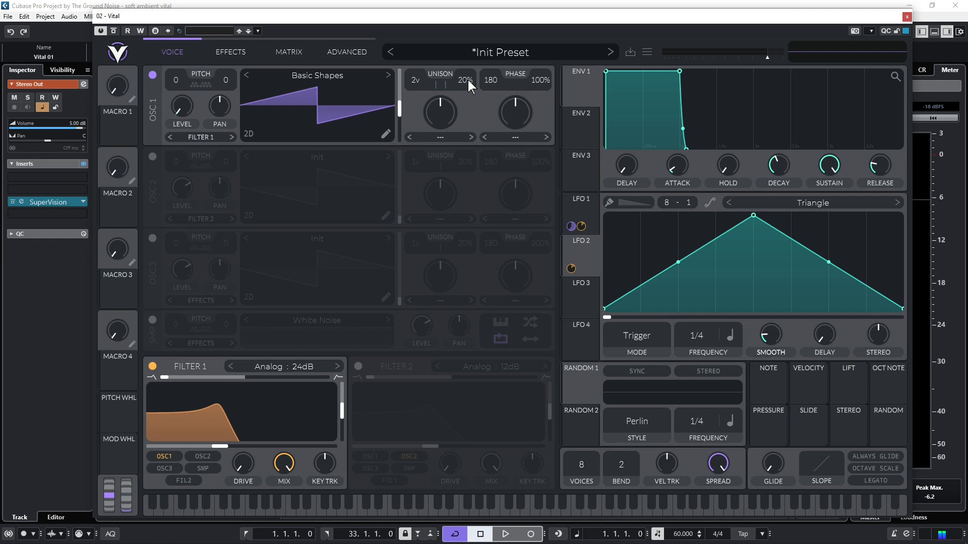
left_click_drag(468, 80, 485, 63)
key("space")
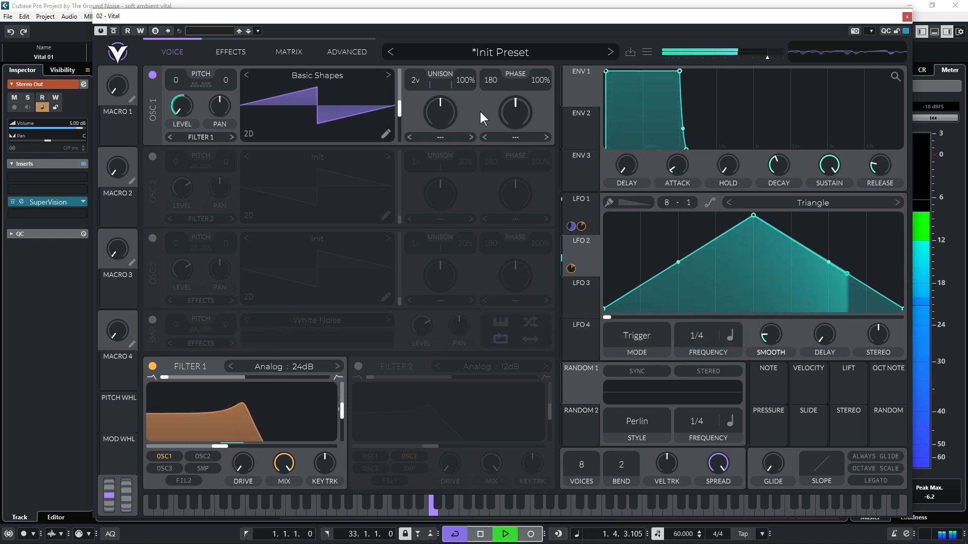
left_click_drag(462, 83, 469, 159)
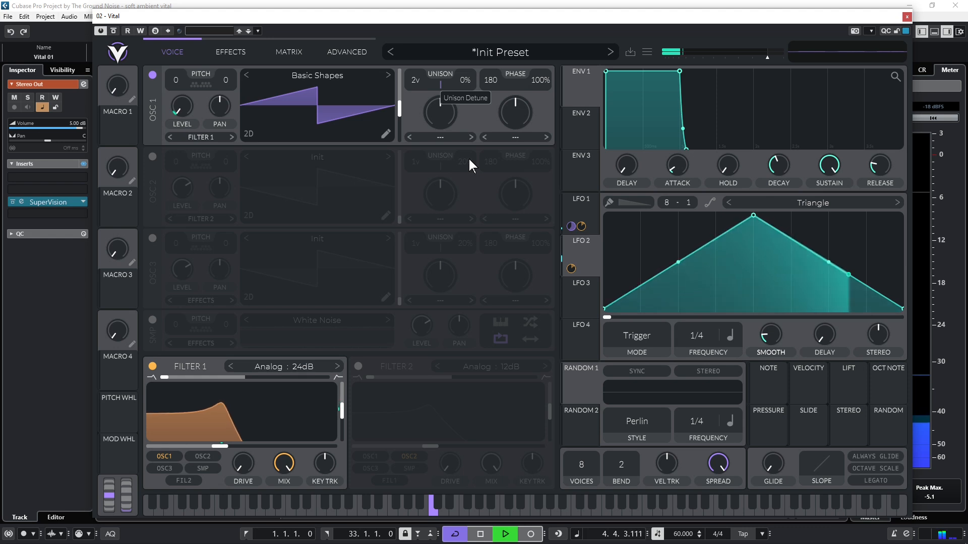
left_click_drag(468, 157, 470, 41)
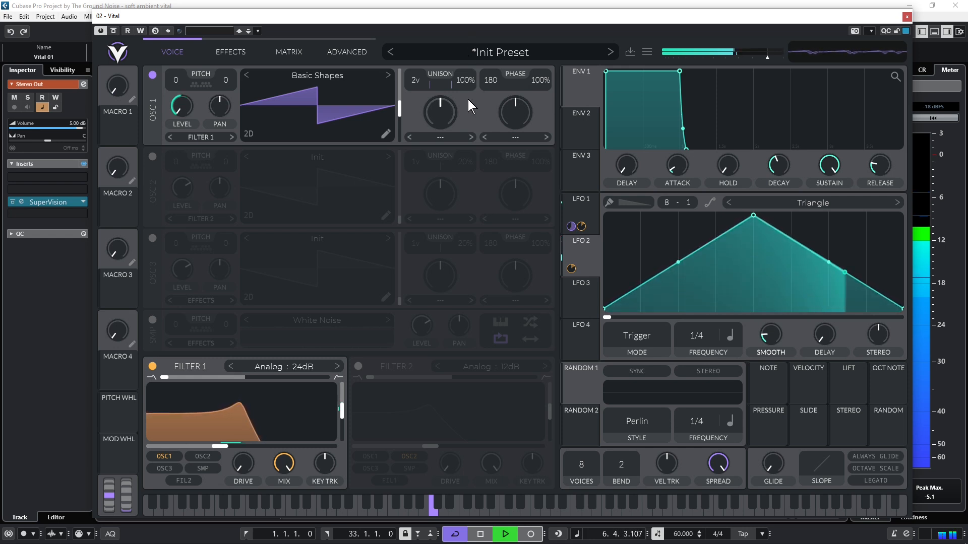
key("space")
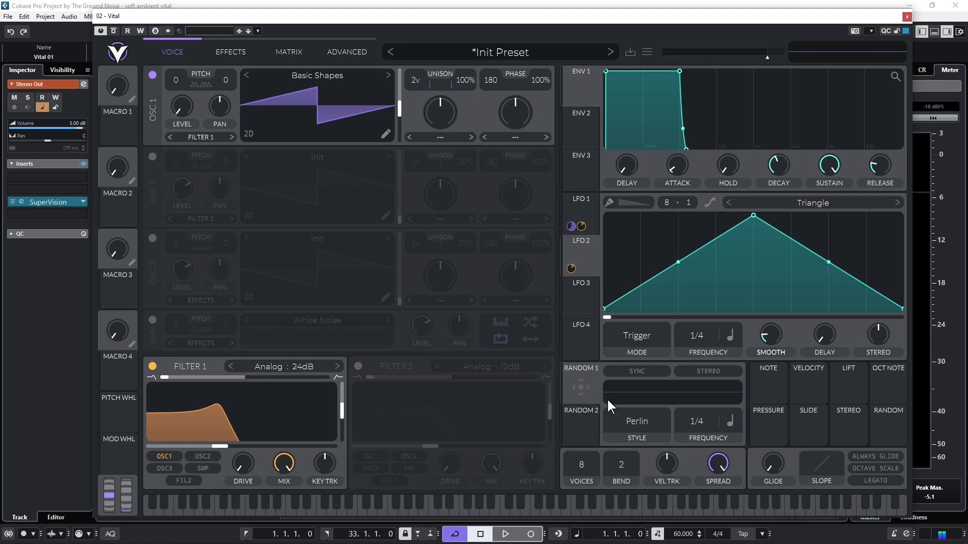
- Set Random 1 to the Sample & Hold style with a frequency of 4/1, matching LFO 1's rate
left_click(641, 418)
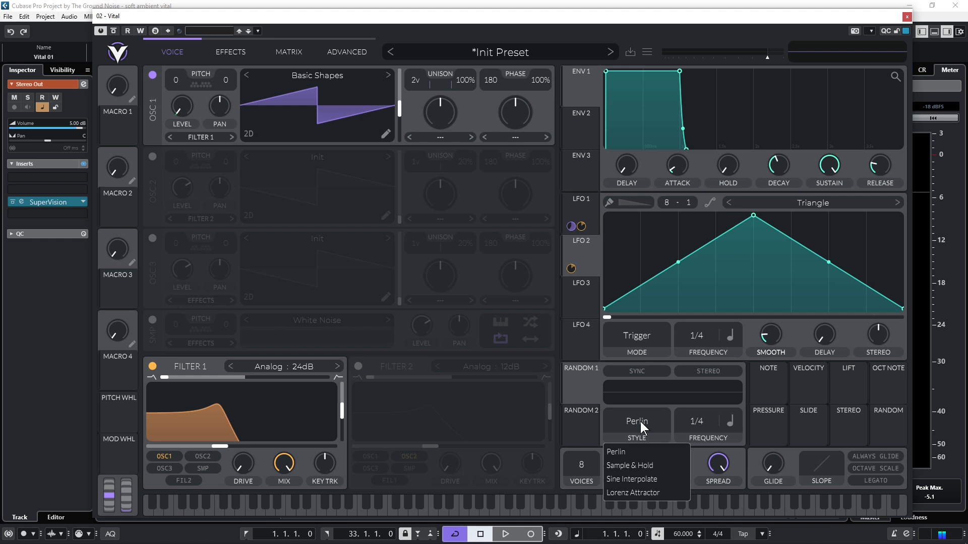
left_click(630, 465)
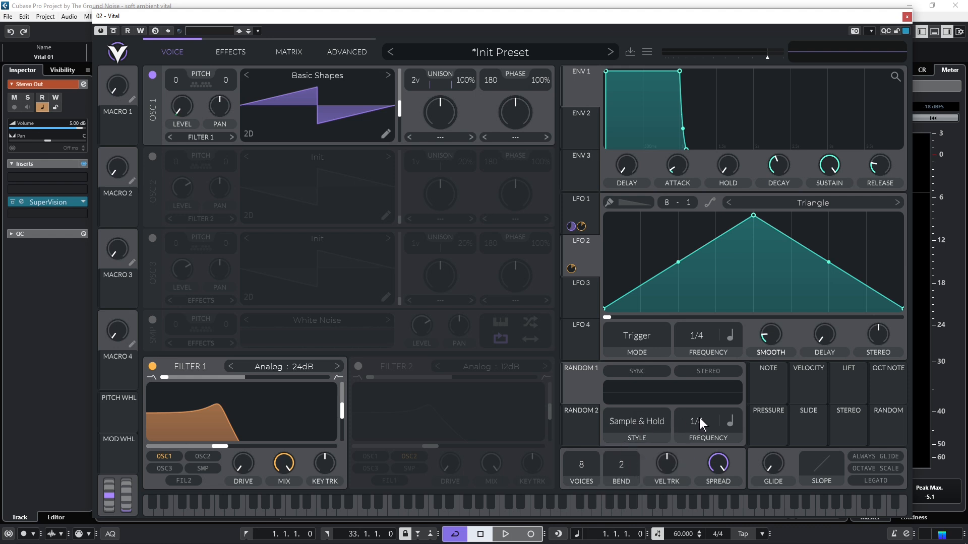
left_click(594, 216)
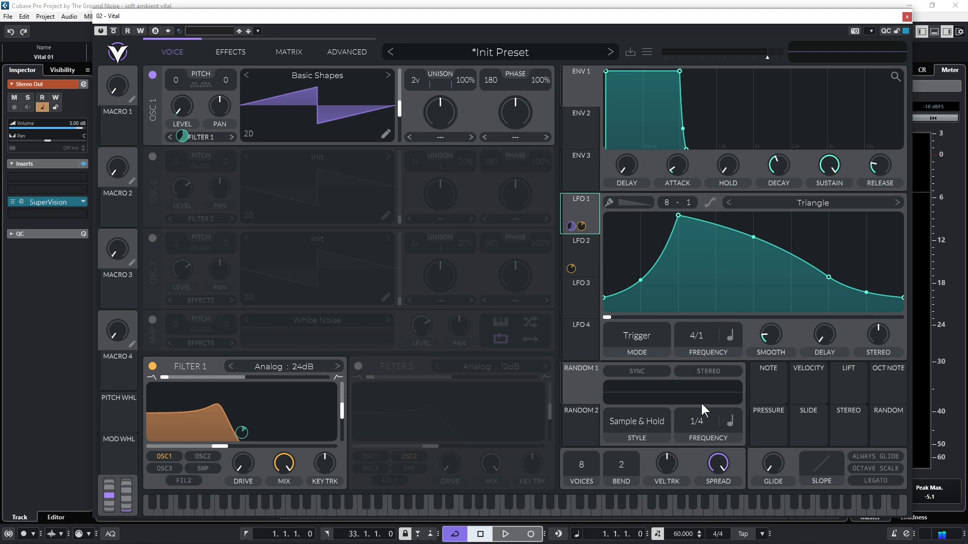
left_click_drag(697, 422, 696, 436)
- Assign Random 1 to oscillator 1's level with a modulation amount of 10
left_click_drag(582, 388, 175, 104)
right_click(175, 104)
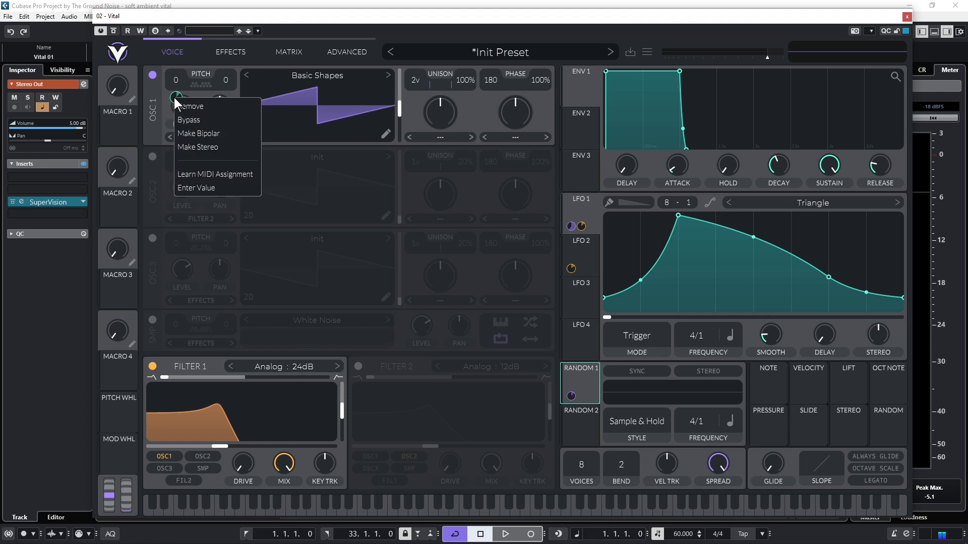
left_click(223, 186)
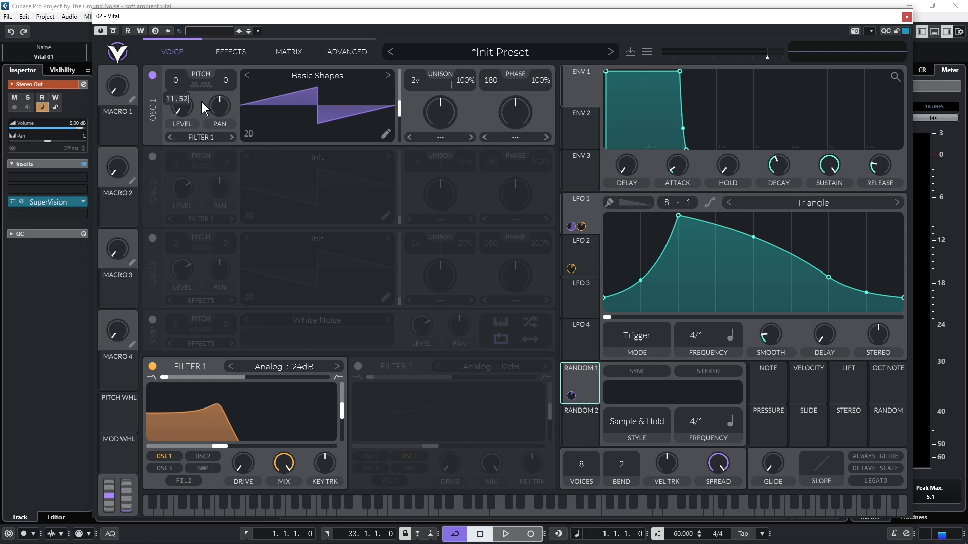
type("10")
key("Return")
- Enable oscillator 2 with Basic Shapes, pitch -12, and a wavetable position giving a rounded wave between sine and square
left_click(153, 159)
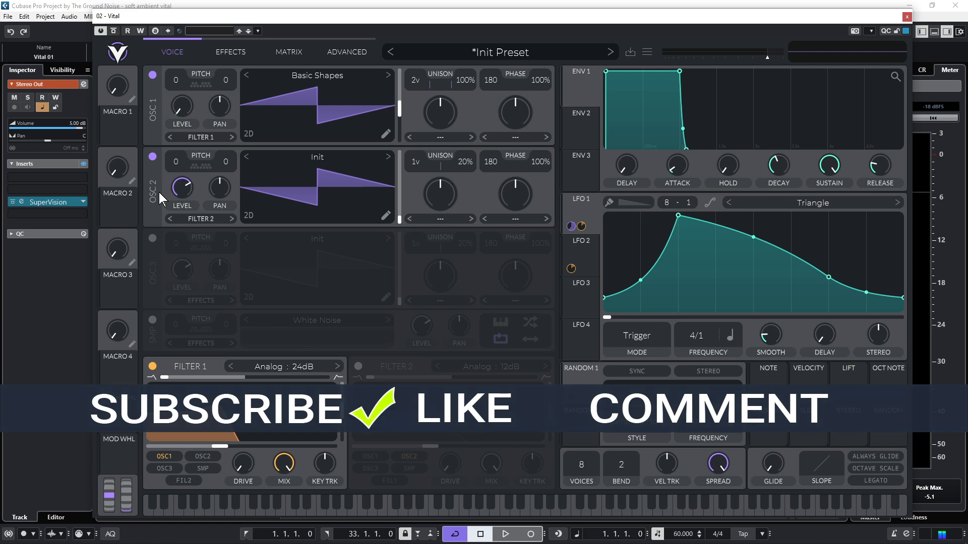
left_click_drag(174, 159, 168, 206)
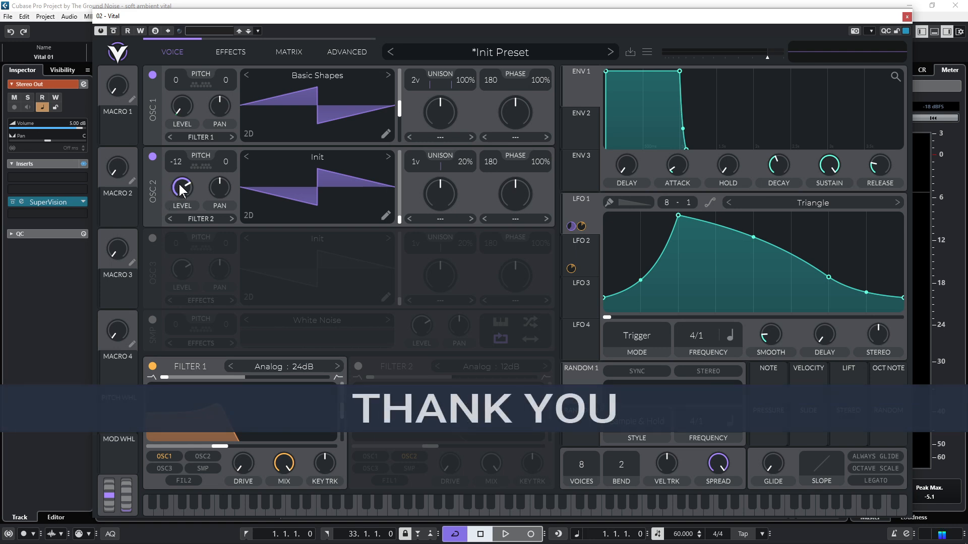
left_click(387, 158)
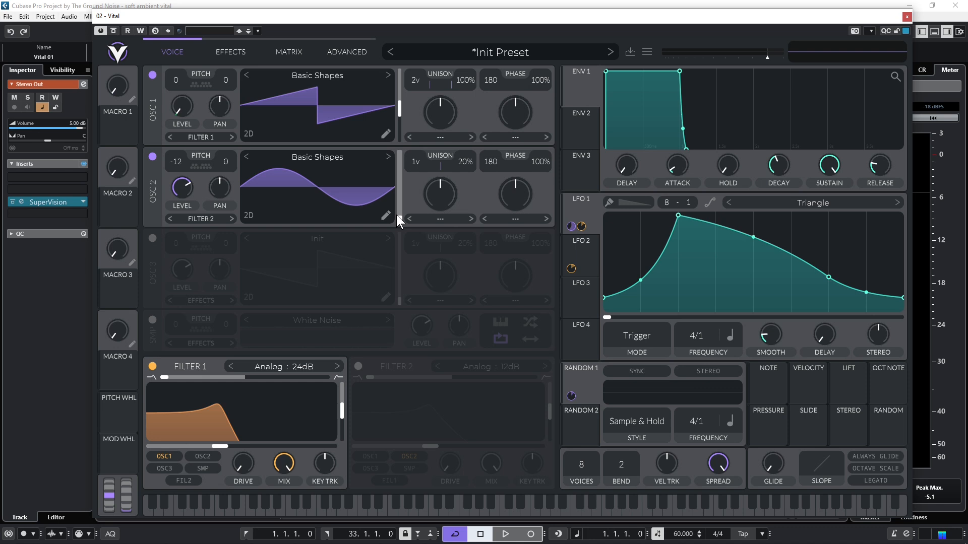
left_click_drag(398, 220, 400, 201)
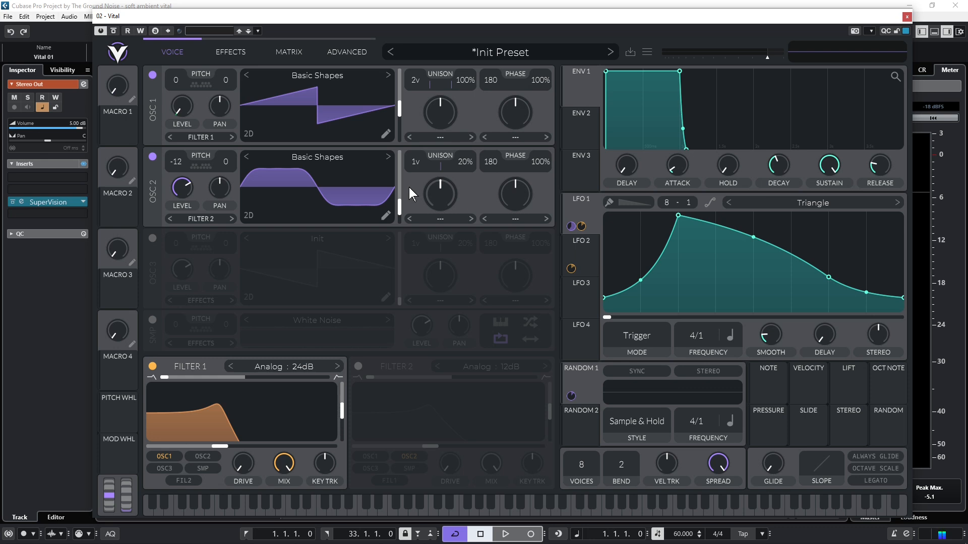
- Audition both oscillators together and lower the synth's output volume during playback
key("space")
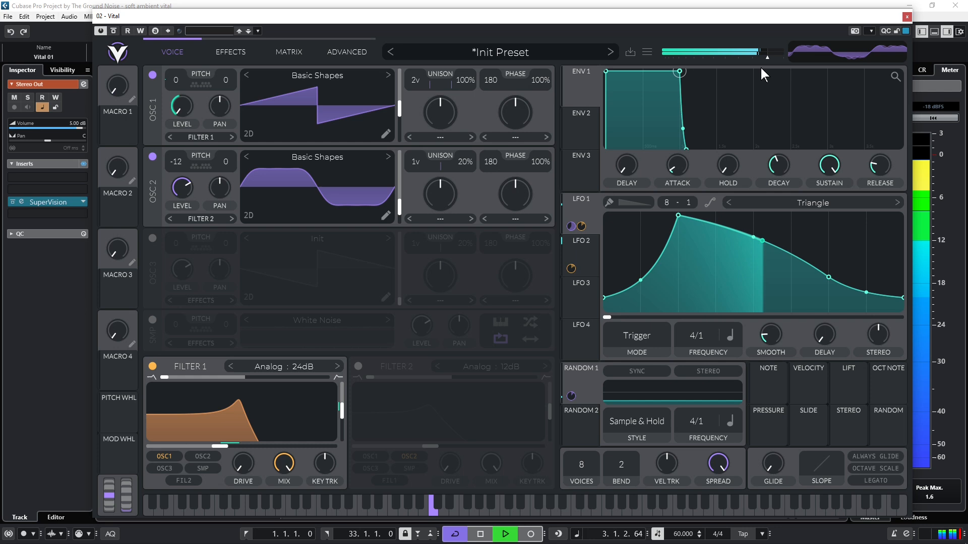
left_click_drag(766, 59, 751, 59)
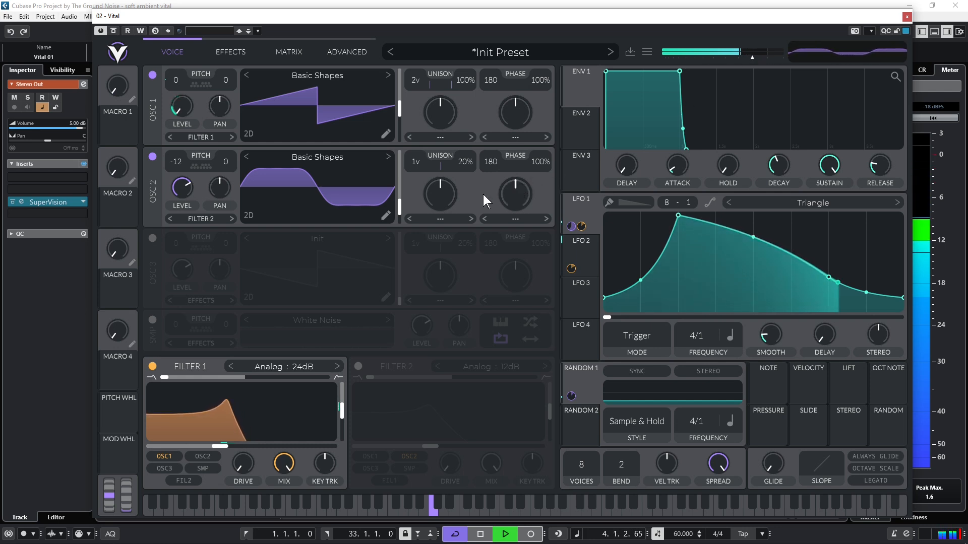
key("space")
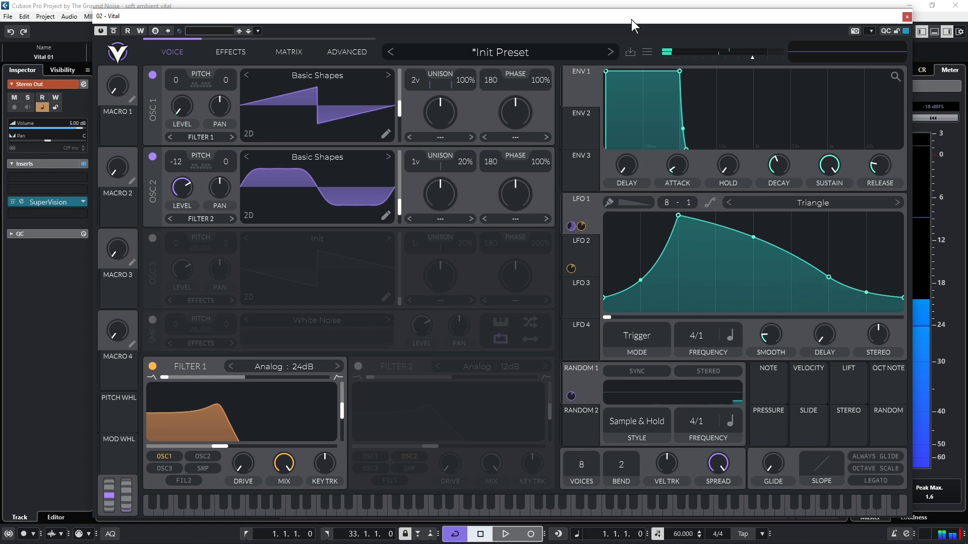
- Set the Stereo Out channel's volume to 0.00 dB
double_click(76, 125)
left_click_drag(69, 125, 87, 125)
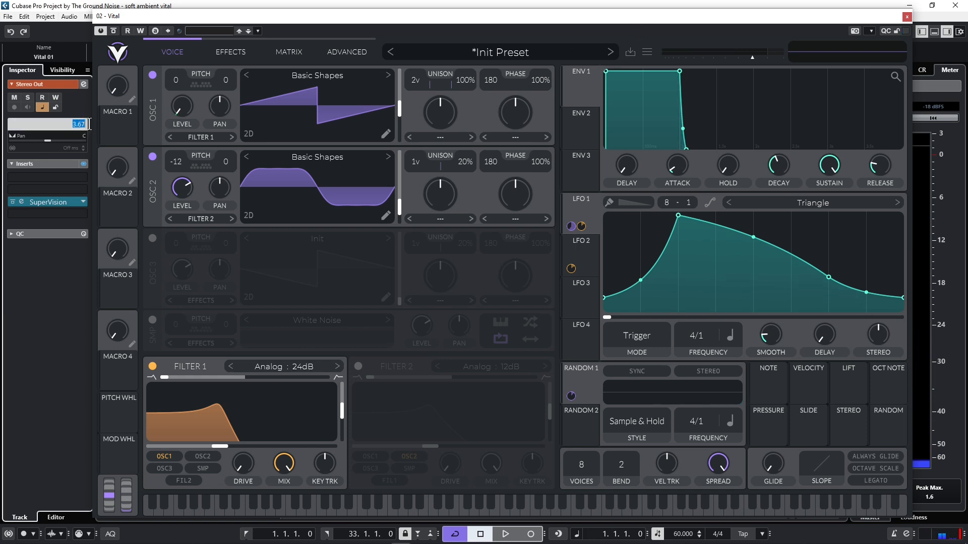
type("0")
key("Return")
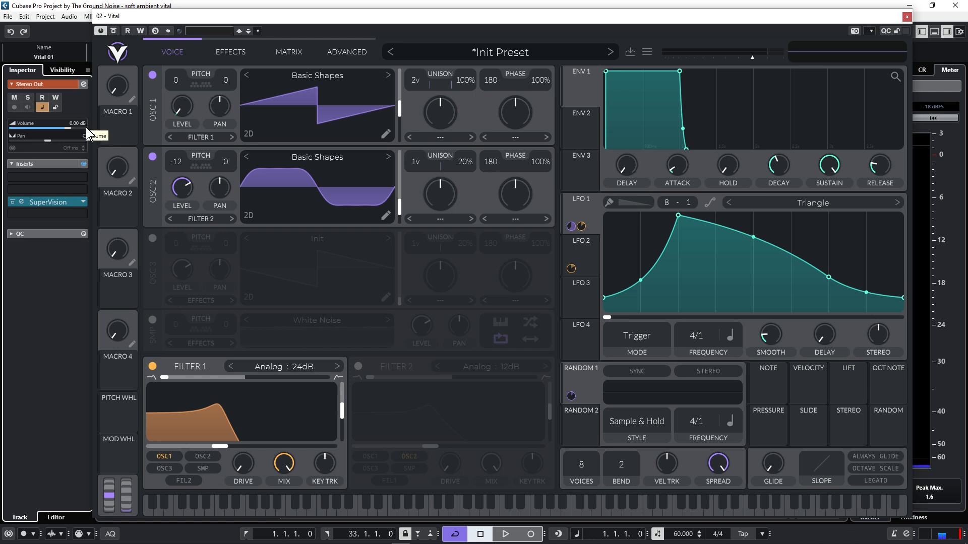
- Assign LFO 1 to oscillator 2's level, audition it, and slightly raise the synth's output volume
left_click_drag(335, 19, 308, 18)
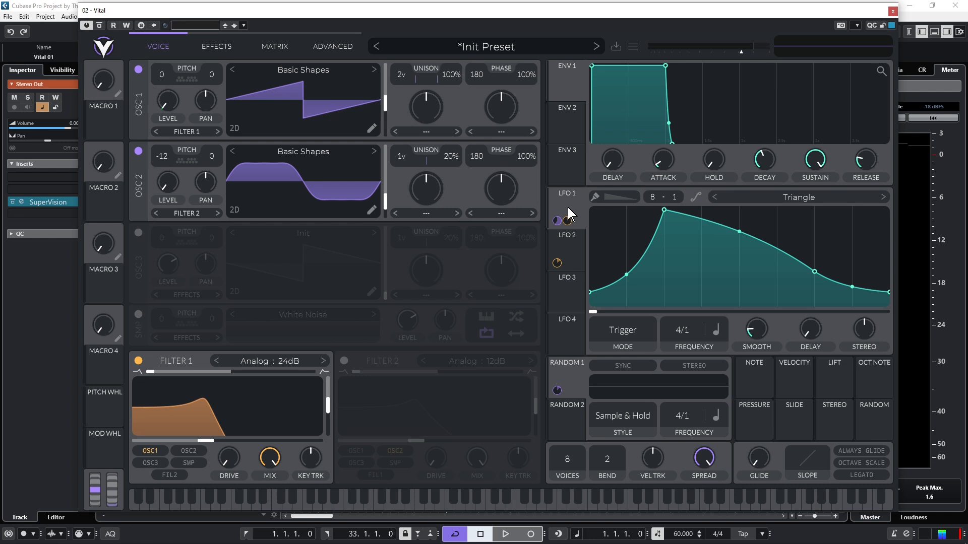
left_click_drag(566, 204, 167, 210)
mouse_move(167, 212)
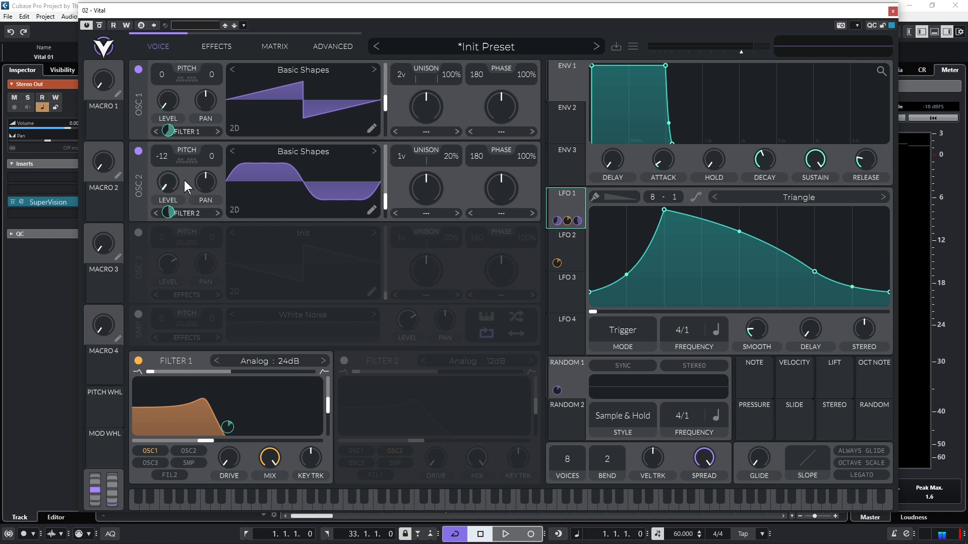
key("space")
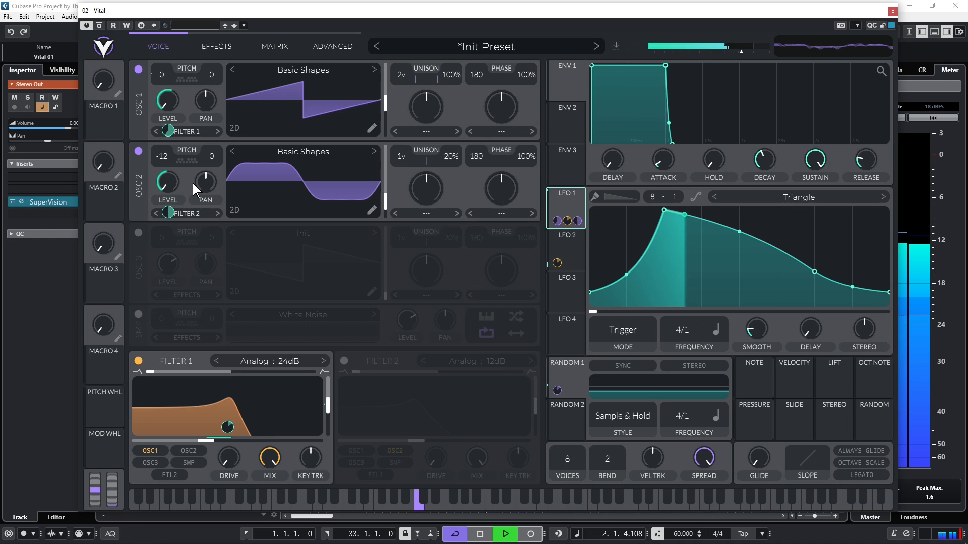
left_click_drag(741, 53, 746, 53)
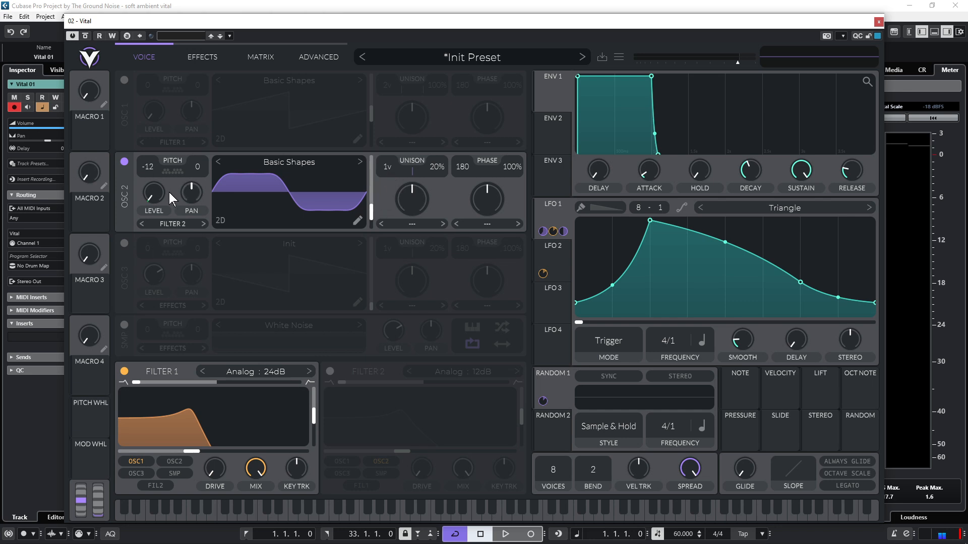
- Set oscillator 2's unison to 3 voices while auditioning it on its own
key("space")
scroll(389, 165, "up", 1)
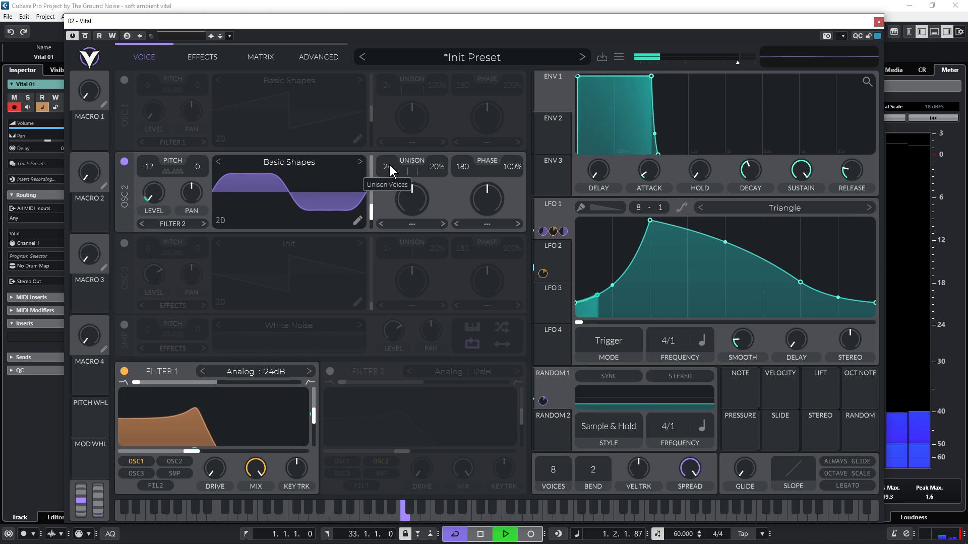
scroll(391, 158, "up", 1)
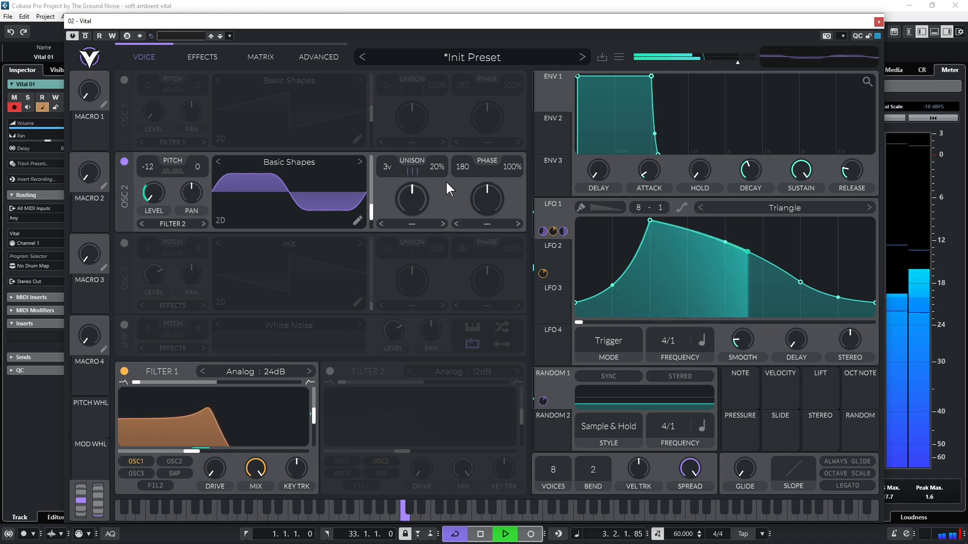
key("space")
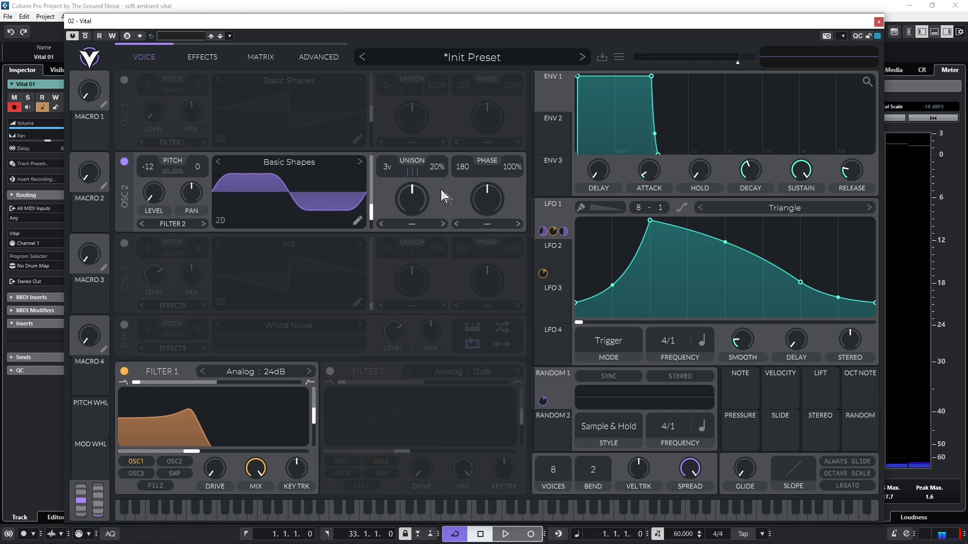
- Re-enable oscillator 1 and assign Random 1 to oscillator 2's level with a modulation amount of 12
left_click(124, 80)
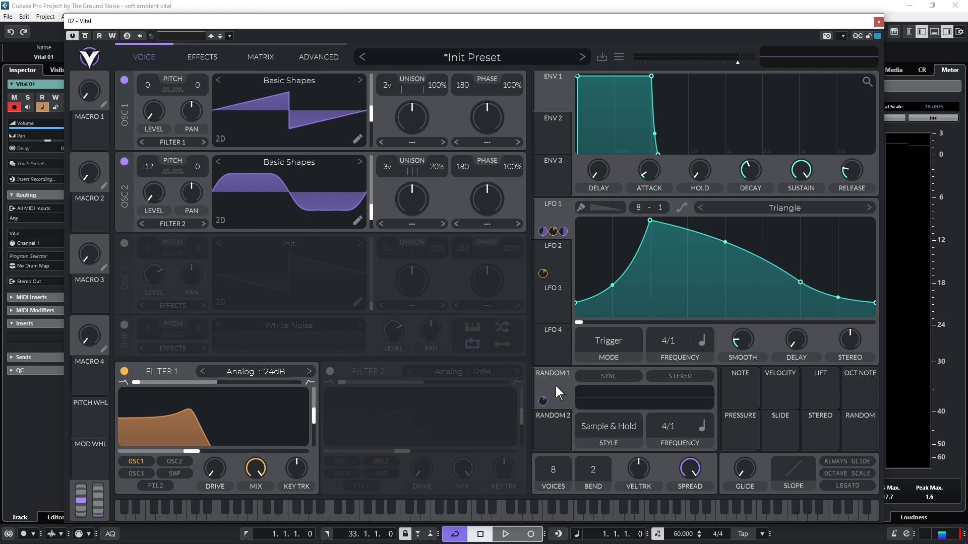
left_click_drag(543, 400, 147, 185)
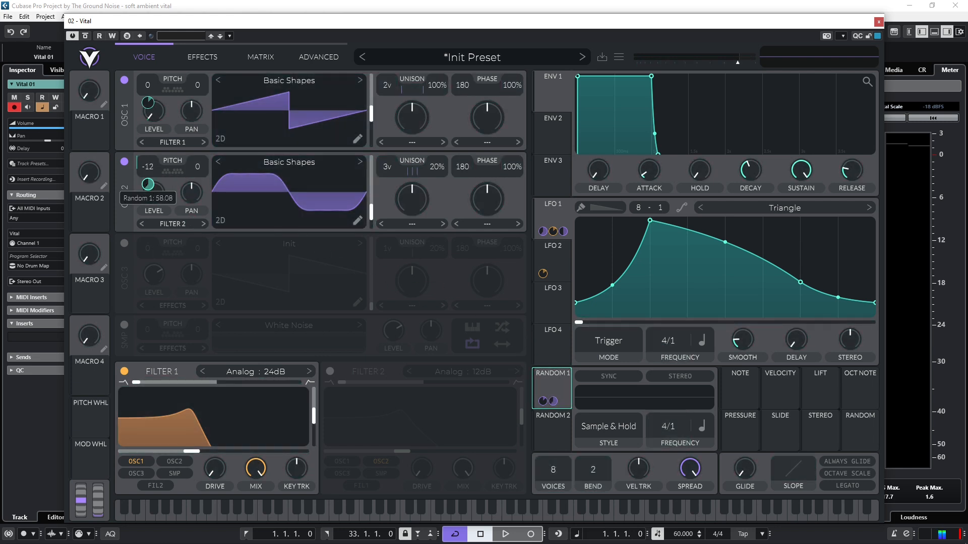
right_click(146, 179)
left_click(200, 274)
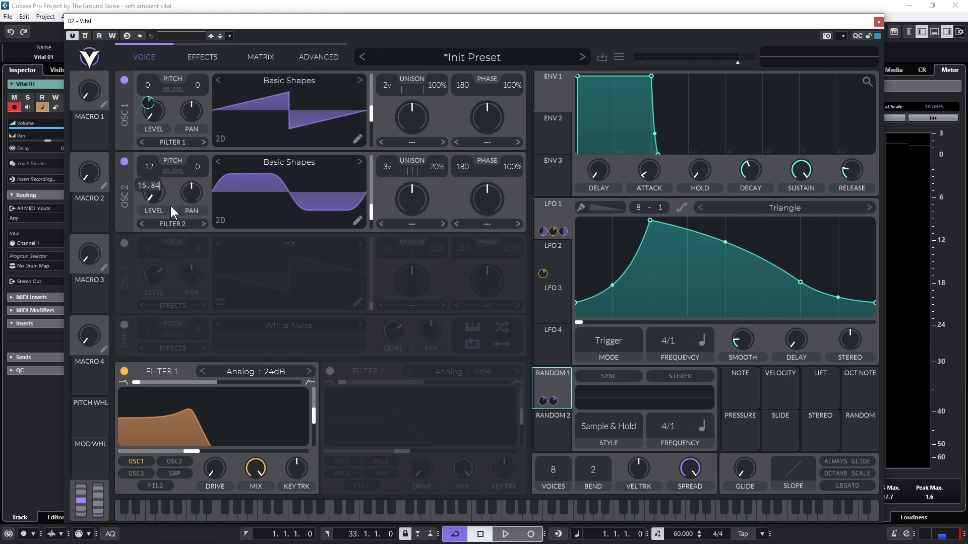
type("12")
key("Return")
- During playback, raise LFO 1's start and end level, its three-quarter point, and the curve falling from its peak
key("space")
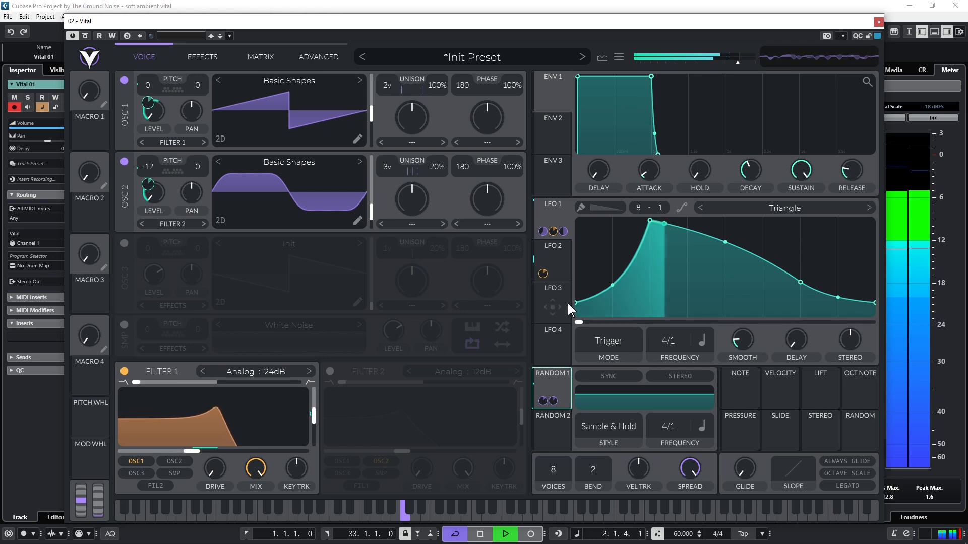
left_click_drag(576, 301, 574, 294)
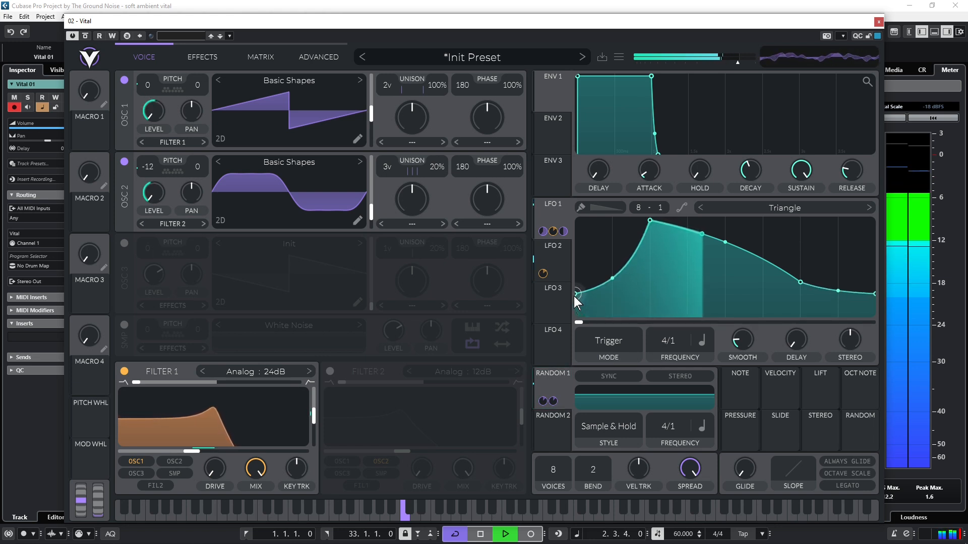
left_click_drag(800, 281, 799, 271)
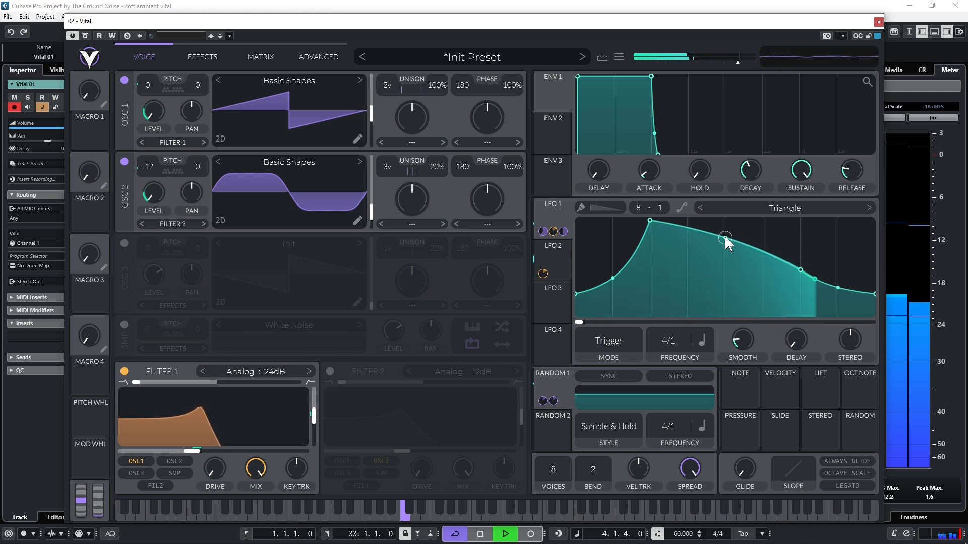
left_click_drag(725, 237, 726, 232)
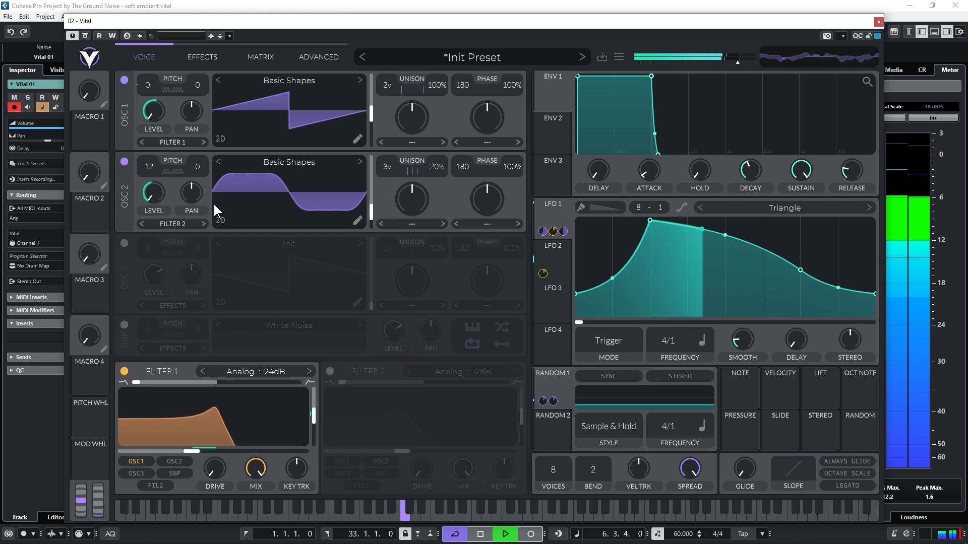
mouse_move(148, 182)
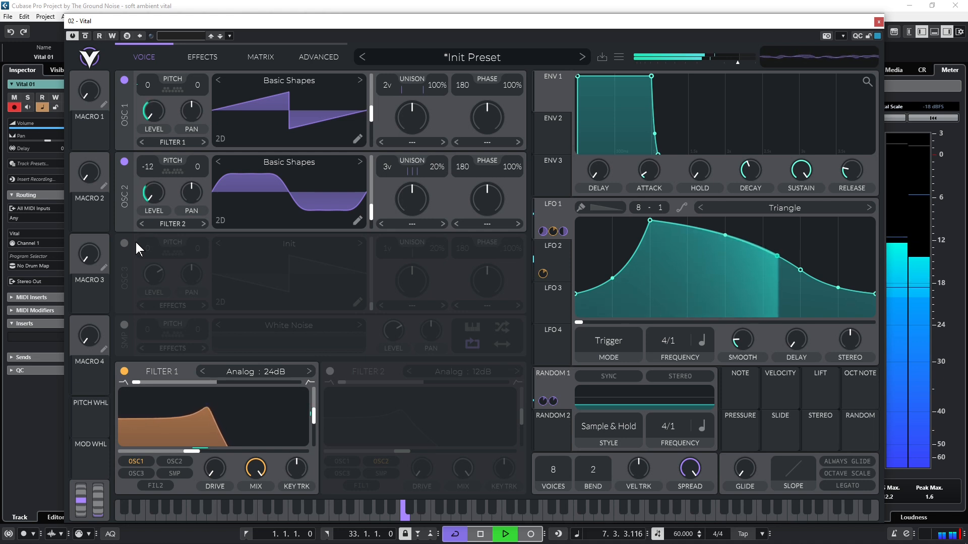
key("space")
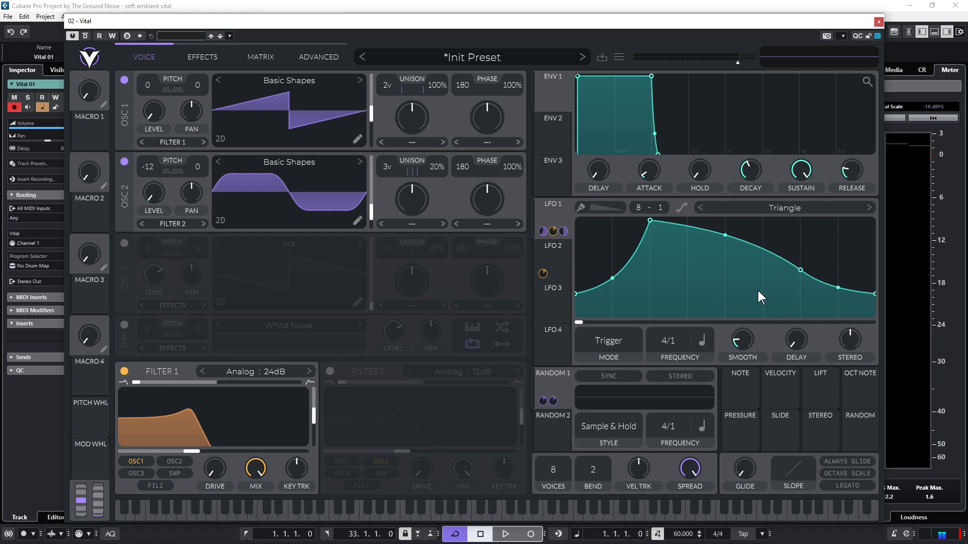
- Reshape LFO 3 with a lower peak at three quarters of the cycle, raised end points and slopes curved downward
left_click(564, 295)
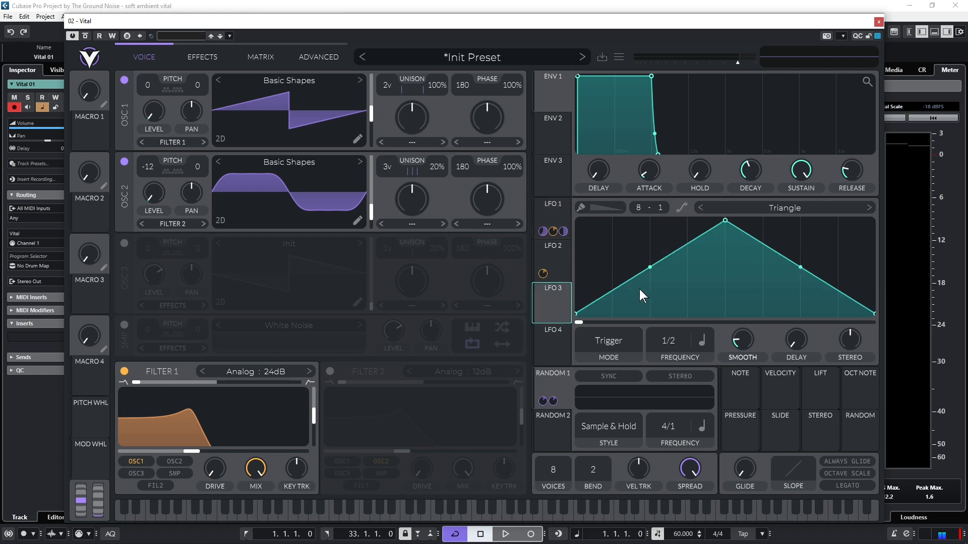
left_click_drag(728, 219, 797, 268)
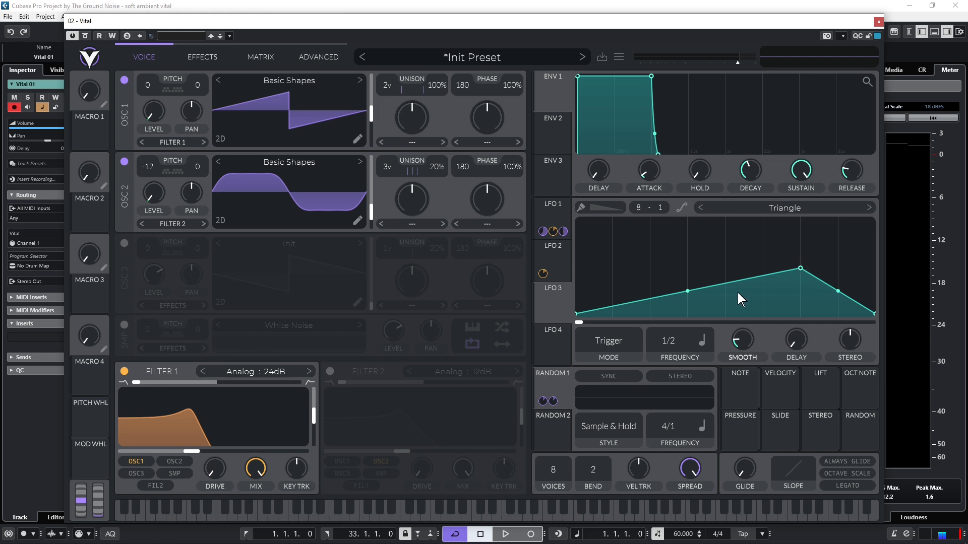
left_click_drag(686, 296, 692, 306)
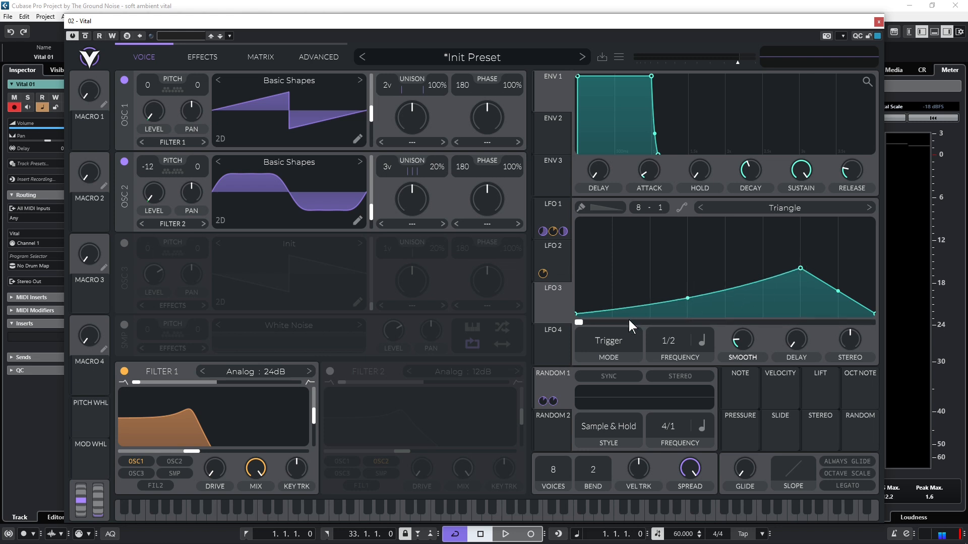
left_click_drag(576, 314, 576, 300)
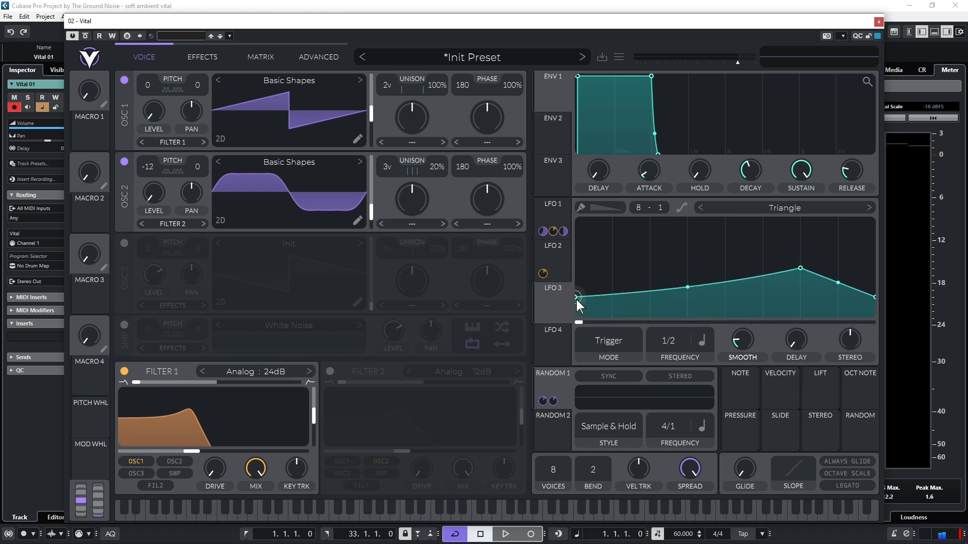
left_click_drag(841, 269, 832, 295)
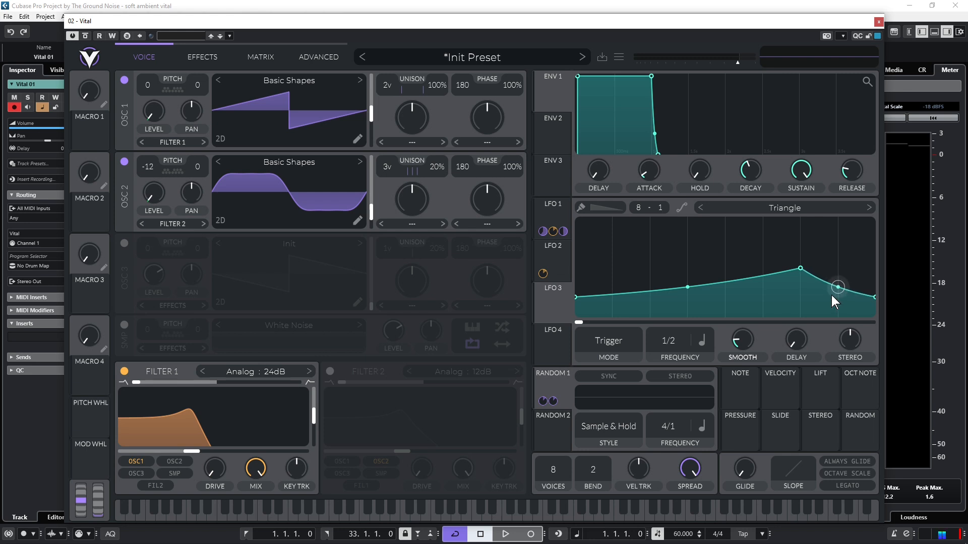
- Reshape LFO 3 by adding a point just before its peak, bending the rising slope downward and raising the peak slightly
double_click(766, 275)
left_click_drag(766, 274, 743, 277)
mouse_move(659, 290)
left_mouse_down()
mouse_move(657, 313)
mouse_move(653, 243)
mouse_move(659, 308)
left_mouse_up()
left_click_drag(744, 276, 738, 277)
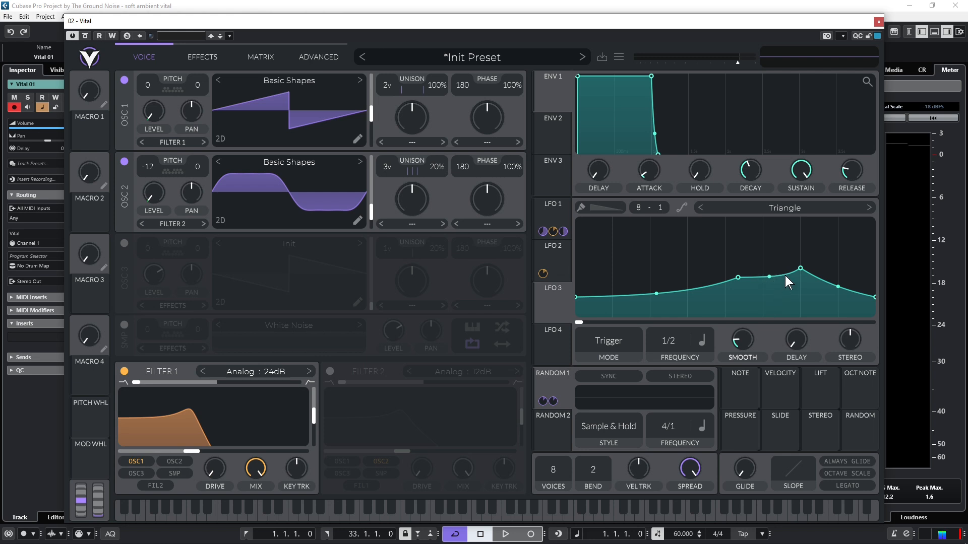
left_click_drag(800, 268, 801, 264)
- Enable oscillator 3 and set it to a triangle wave from the Basic Shapes wavetable
left_click(124, 244)
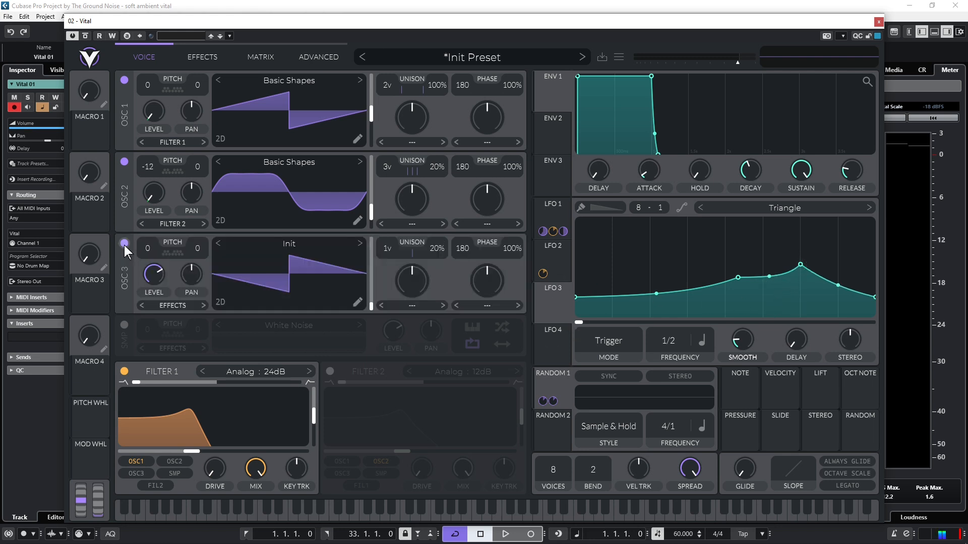
left_click(360, 243)
left_click_drag(373, 309, 373, 283)
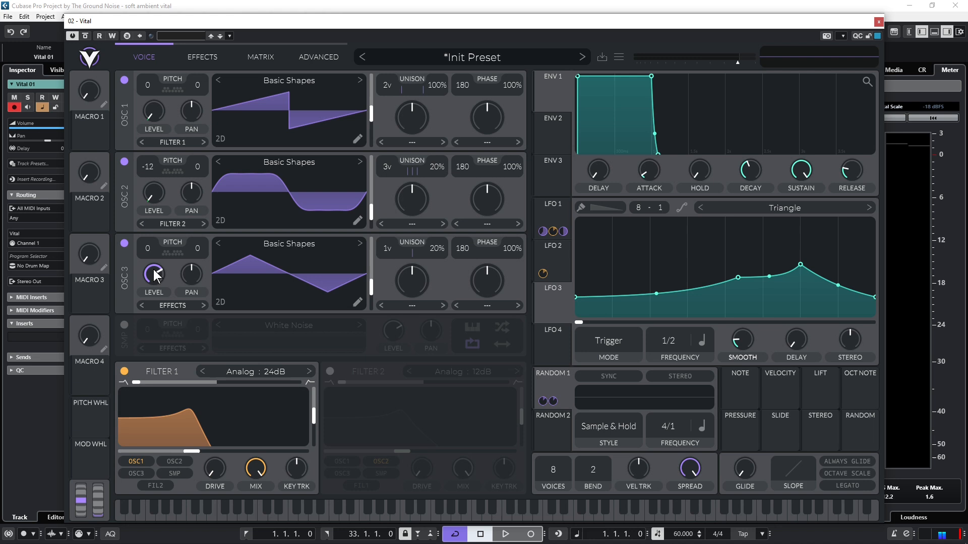
- Lower oscillator 3's level and assign LFO 3 to modulate it
left_click_drag(155, 275, 144, 327)
left_click_drag(551, 306, 152, 277)
mouse_move(153, 304)
- Set LFO 3's frequency to 4/1 and audition the sound with oscillator 3 included
key("space")
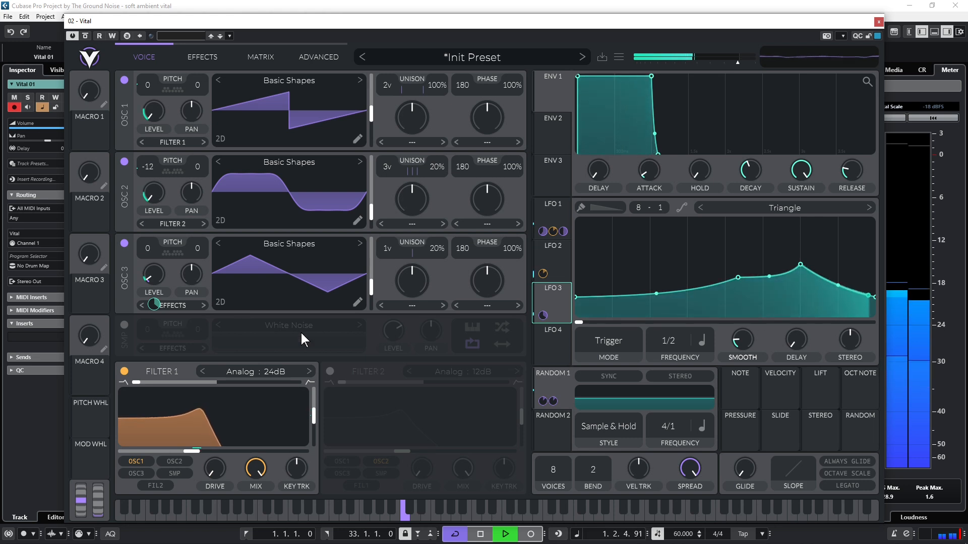
left_click_drag(673, 344, 672, 392)
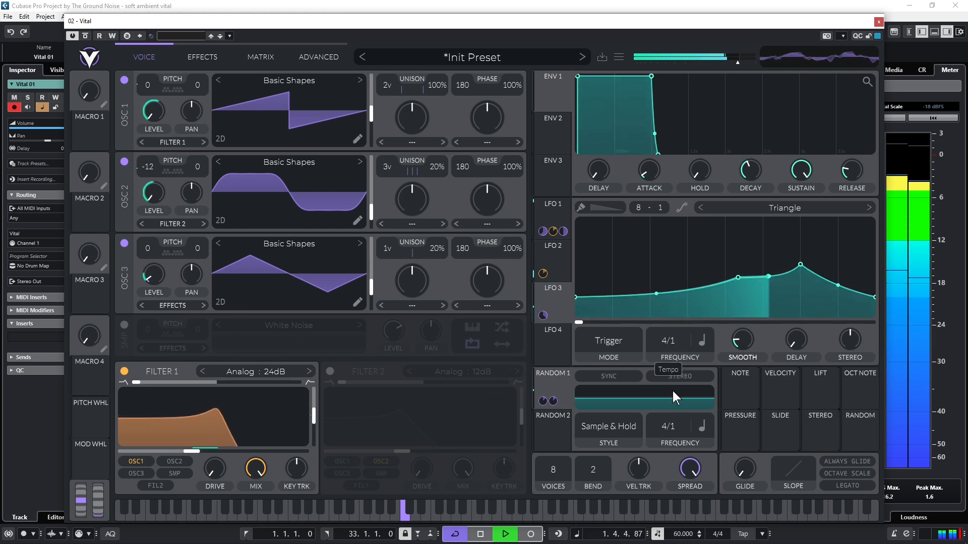
key("space")
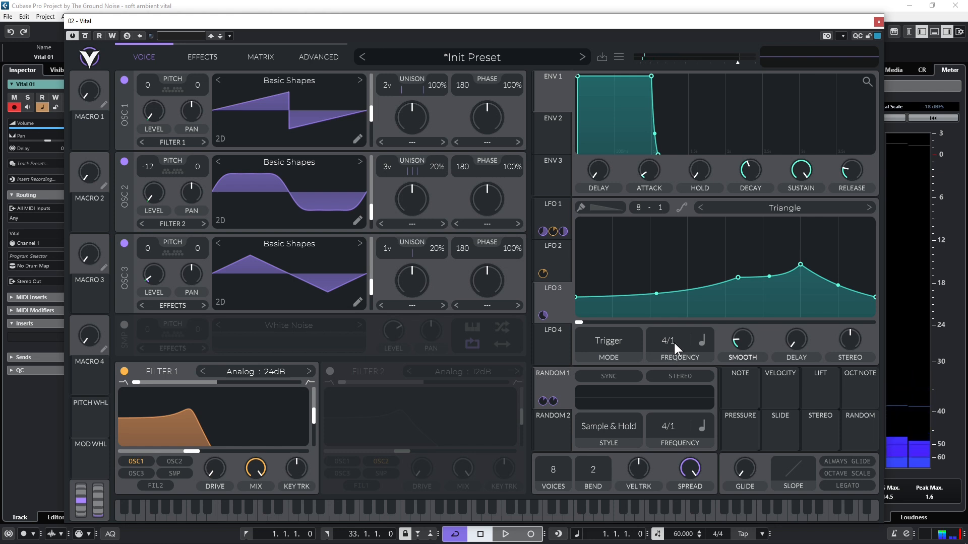
key("space")
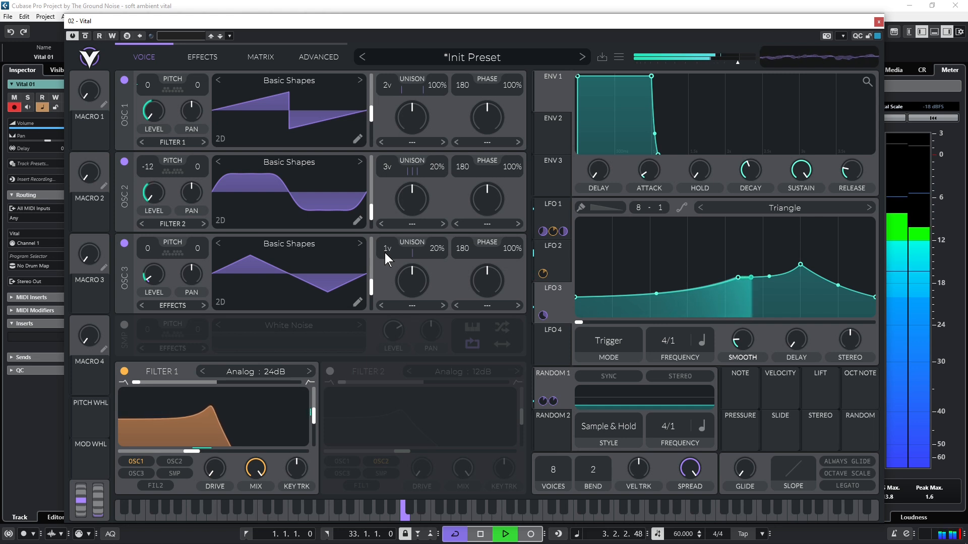
key("space")
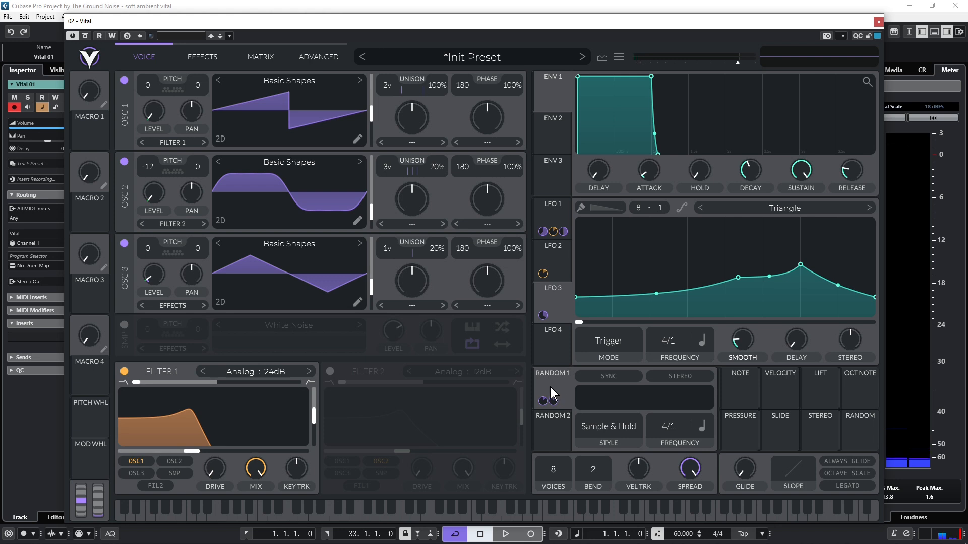
- Assign Random 1 to oscillator 3's level and enter its modulation amount
left_click_drag(552, 399, 147, 250)
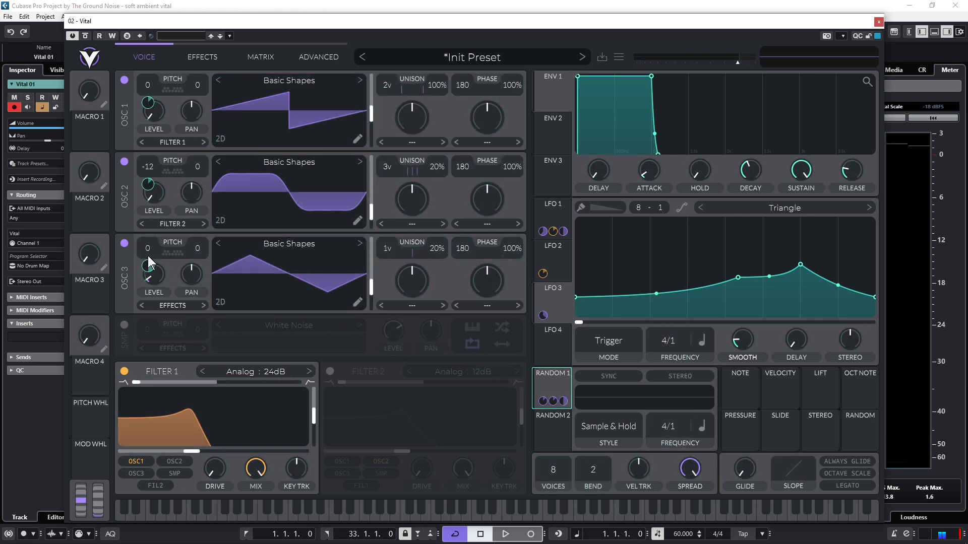
right_click(150, 267)
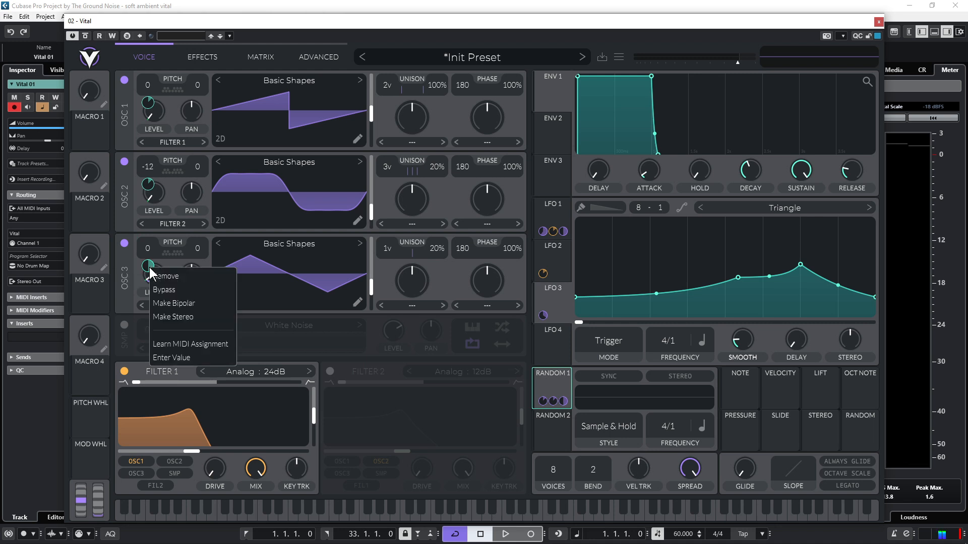
left_click(186, 353)
key("Return")
- Lower LFO 3's point before the peak during playback and set oscillator 3's unison to 5 voices with 50% detune
key("space")
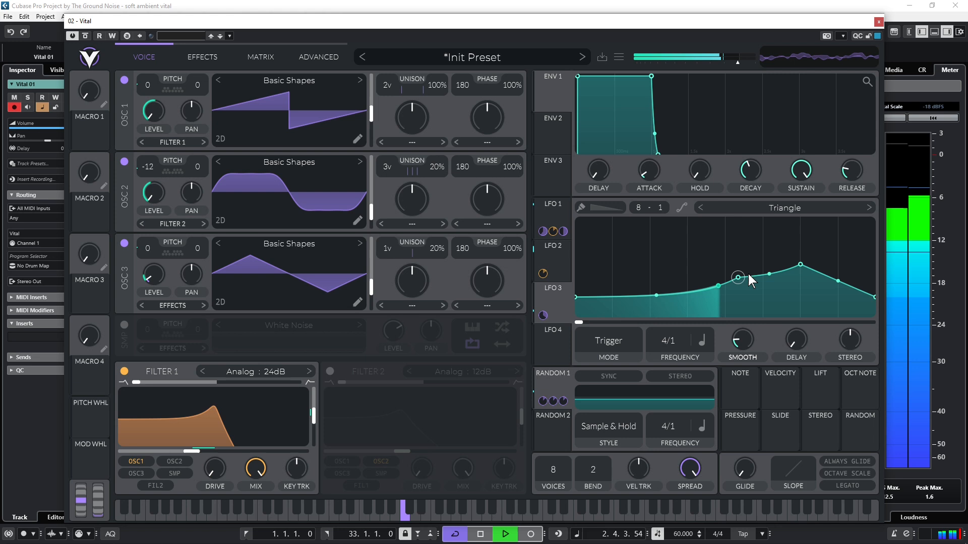
left_click_drag(737, 279, 739, 283)
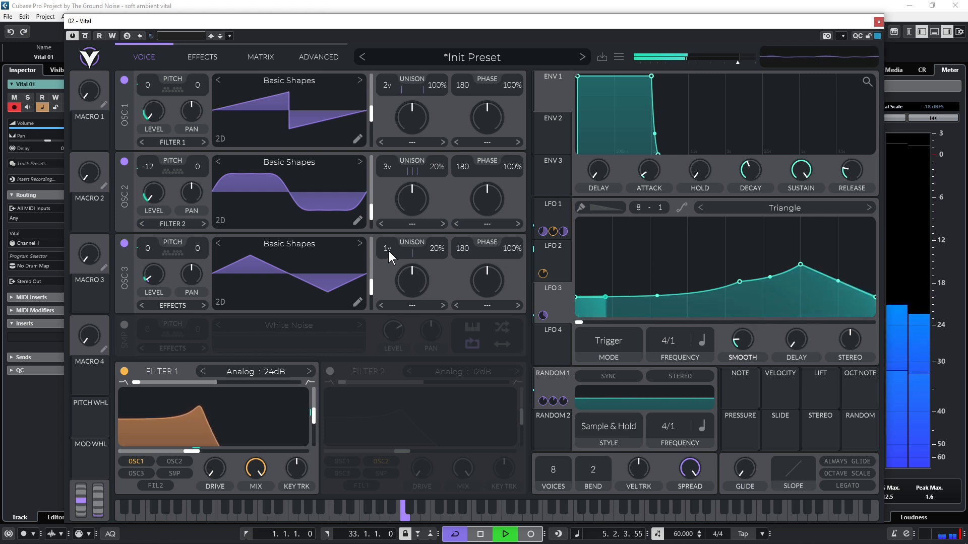
key("space")
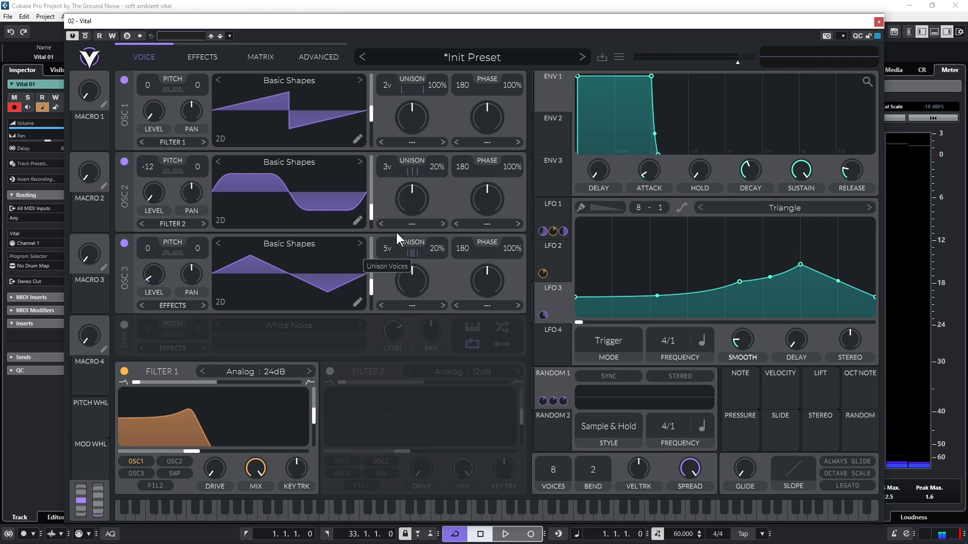
scroll(396, 235, "up", 1)
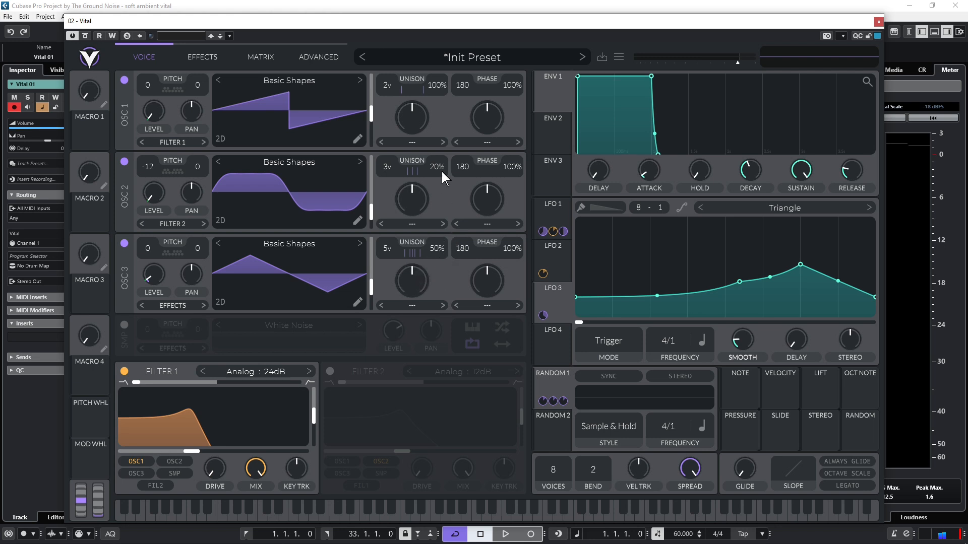
- During playback, lower the start and end level of LFO 3's curve
key("space")
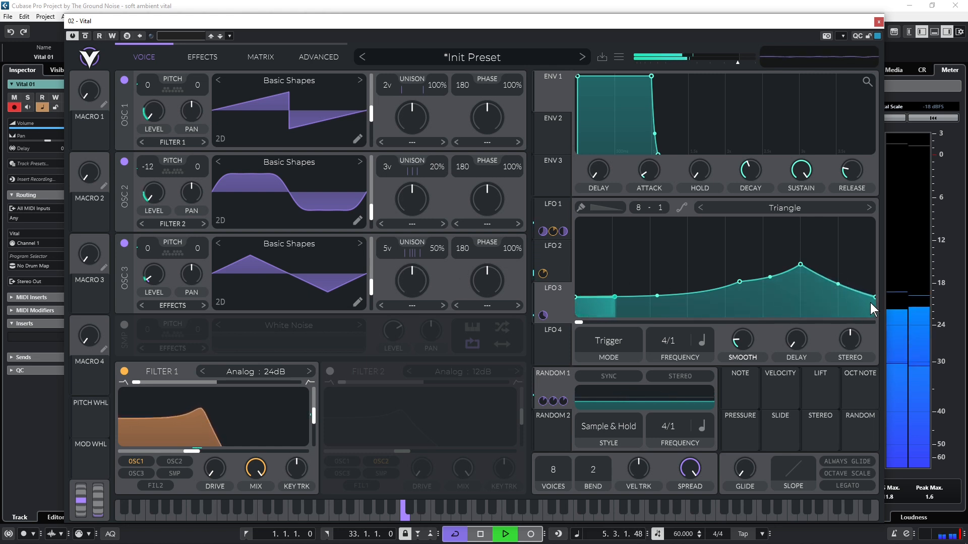
left_click_drag(874, 299, 873, 304)
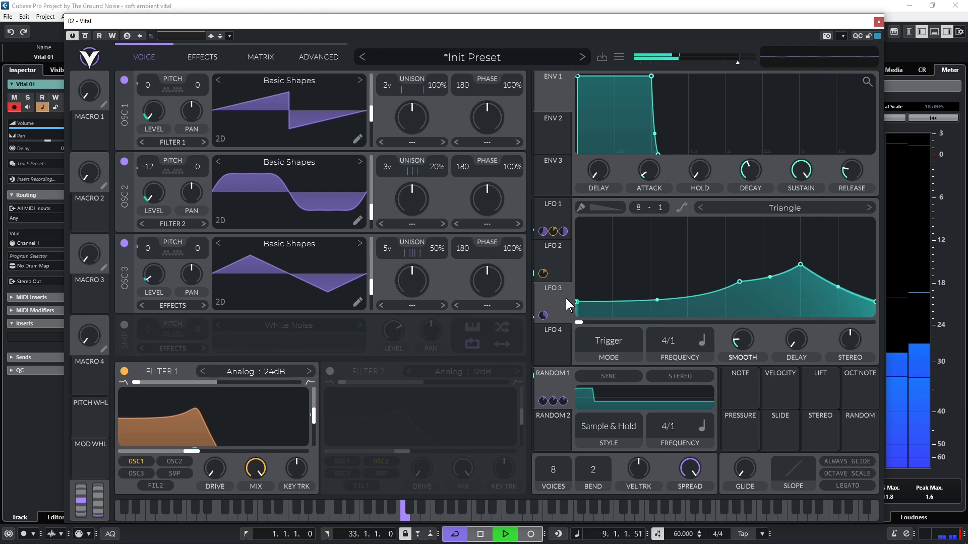
key("space")
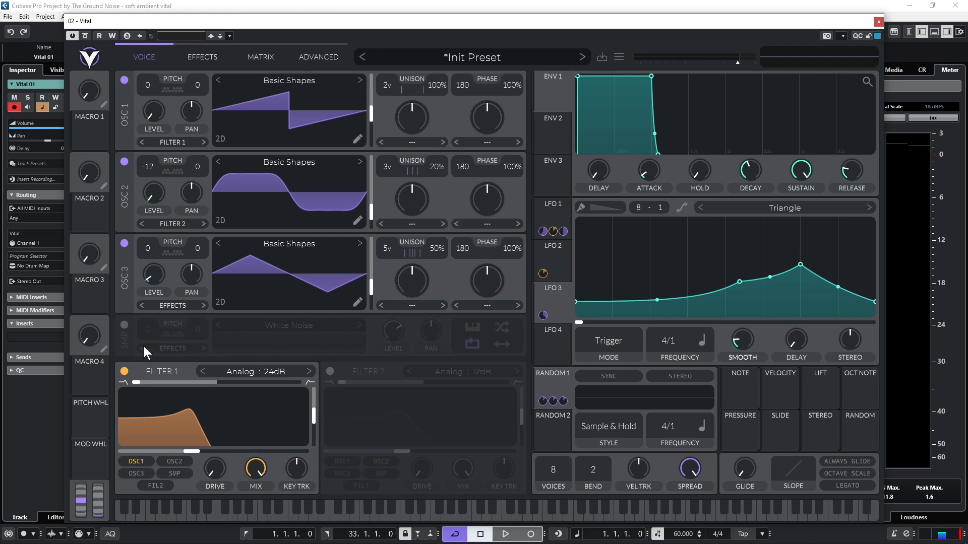
- Enable the sampler and load the River sample
left_click(124, 325)
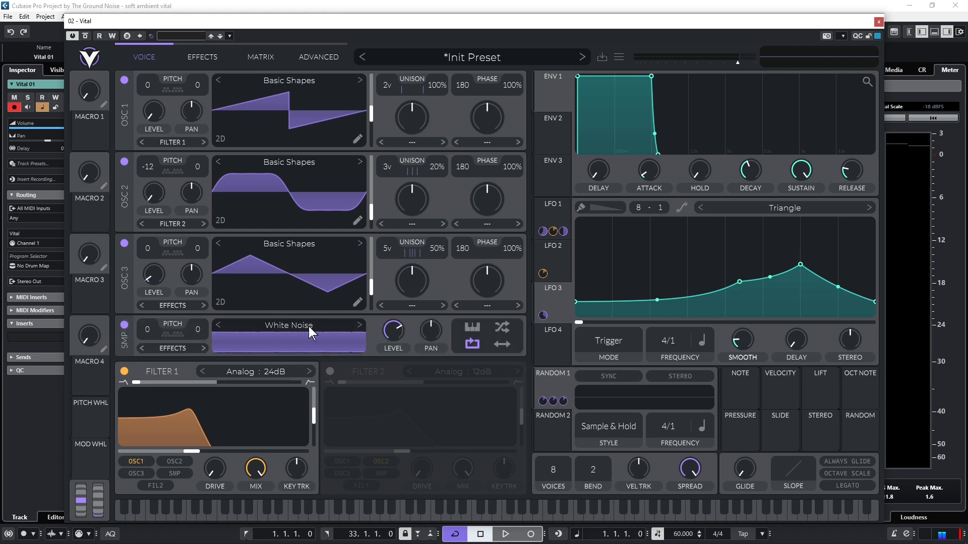
left_click(329, 323)
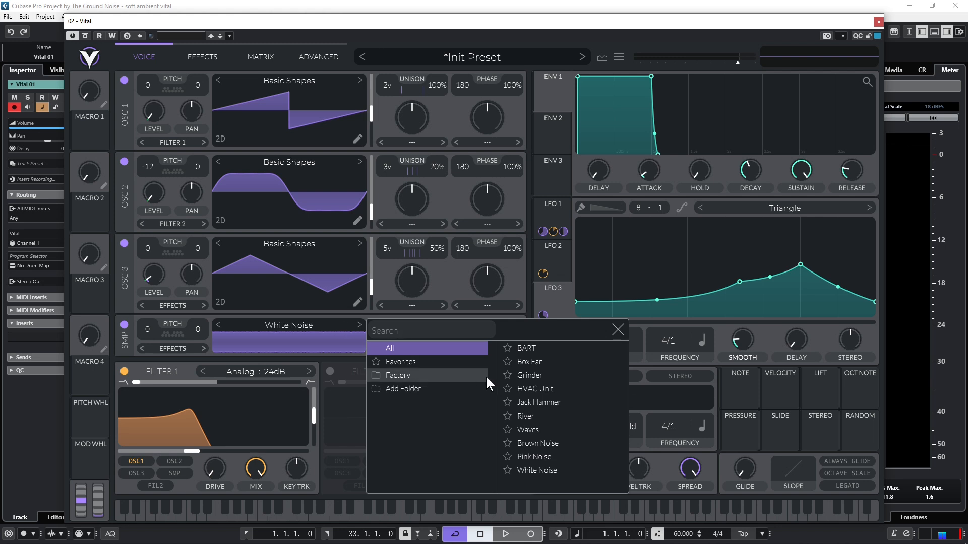
left_click(565, 416)
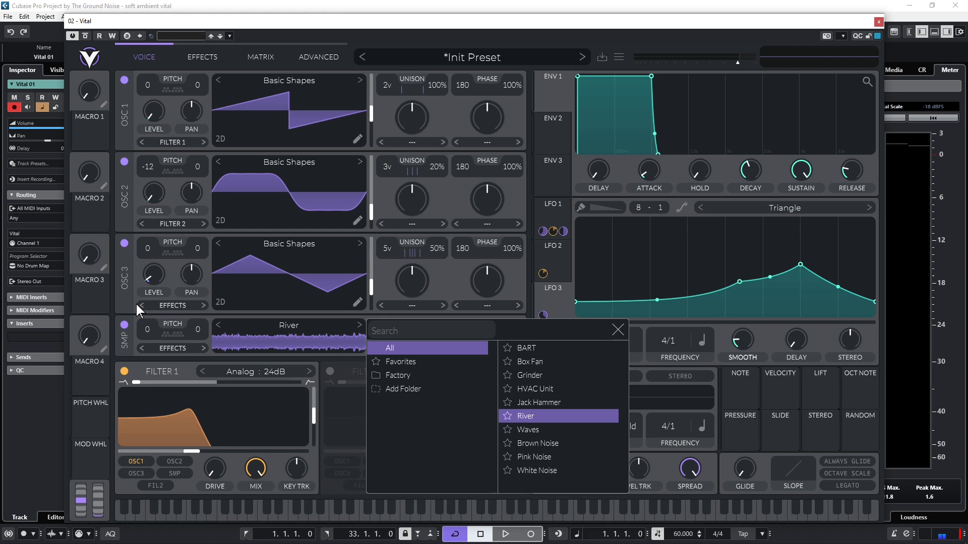
- Audition the River sample with oscillators 1 and 2 temporarily disabled
left_click(125, 244)
left_click(125, 162)
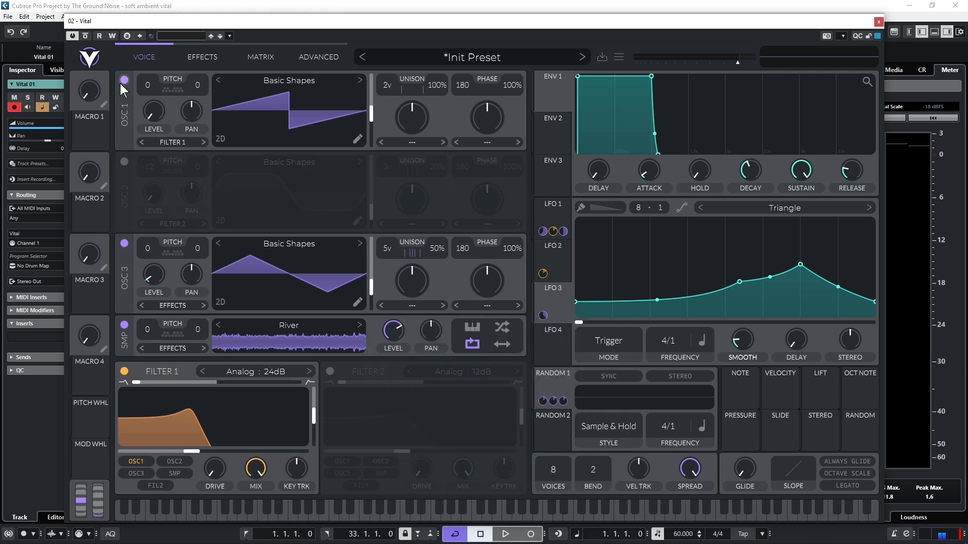
left_click(120, 83)
key("space")
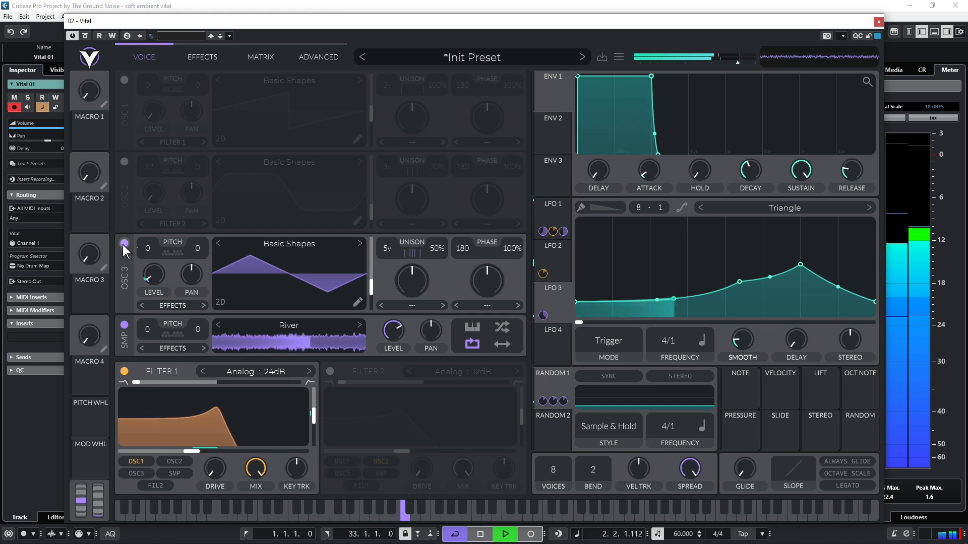
key("space")
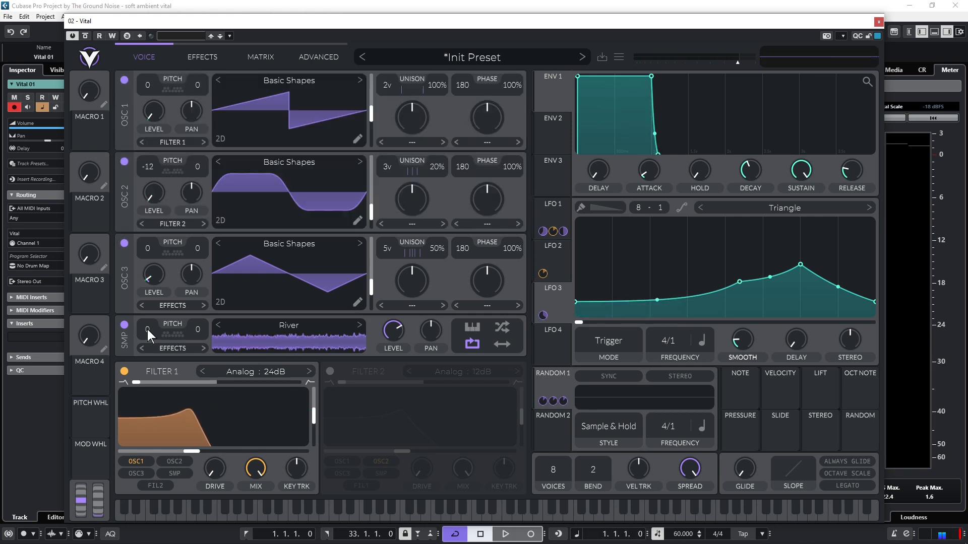
- Transpose the sampler to -12 semitones and lower its level while auditioning the full sound
left_click_drag(145, 367, 144, 379)
key("space")
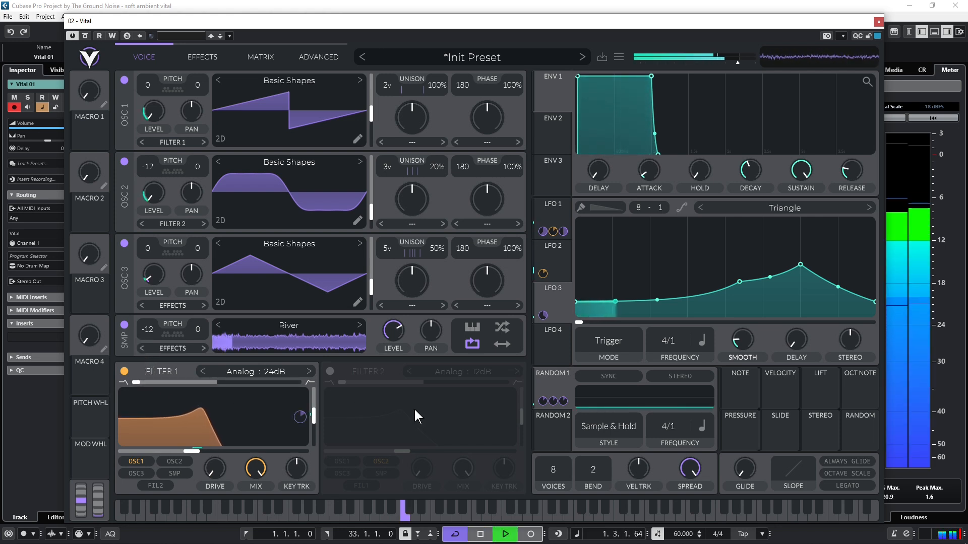
key("space")
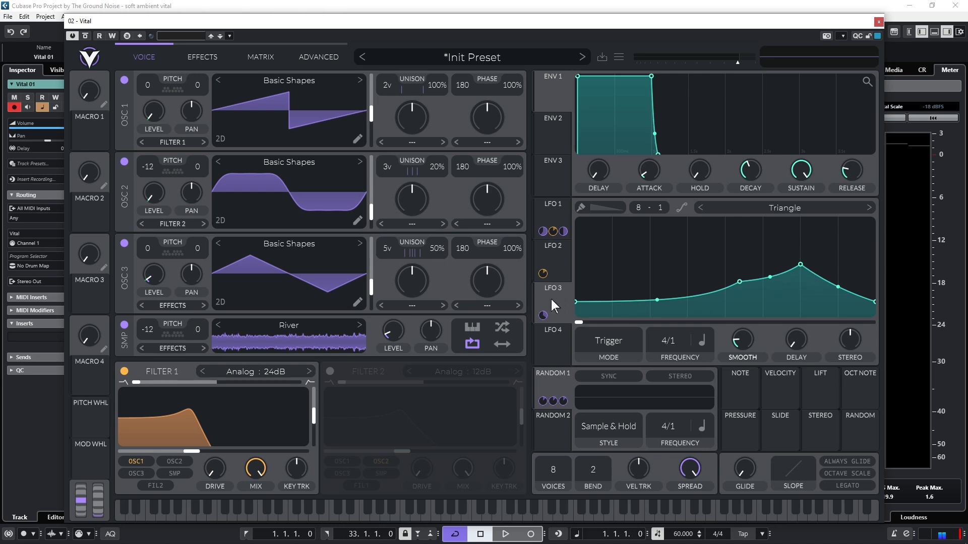
- Assign LFO 3 to the sampler's level and reduce the modulation amount during playback
left_click_drag(543, 315, 394, 361)
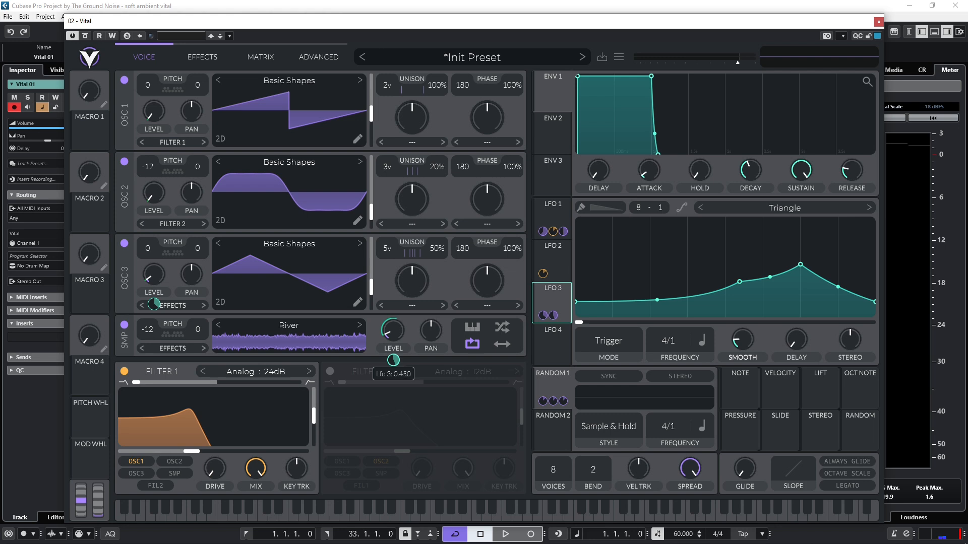
key("space")
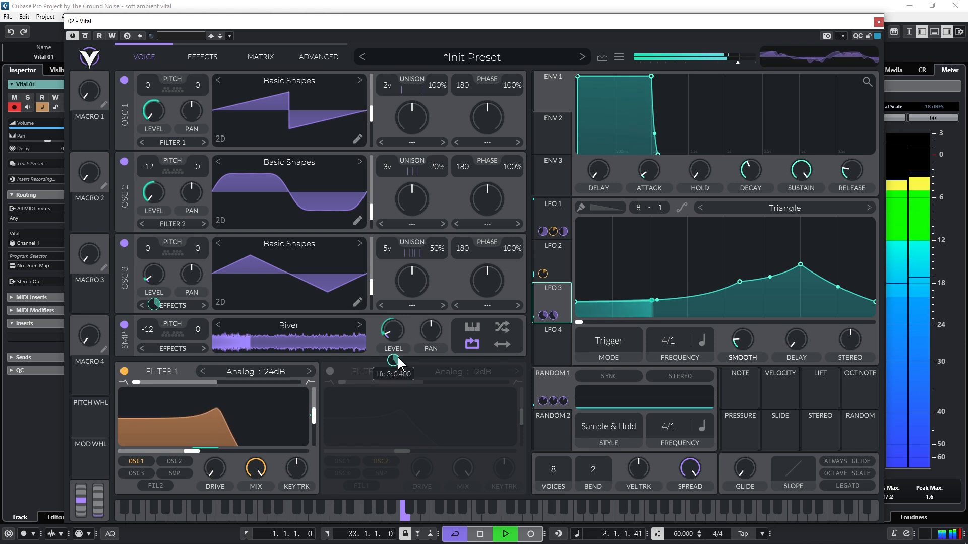
mouse_move(391, 332)
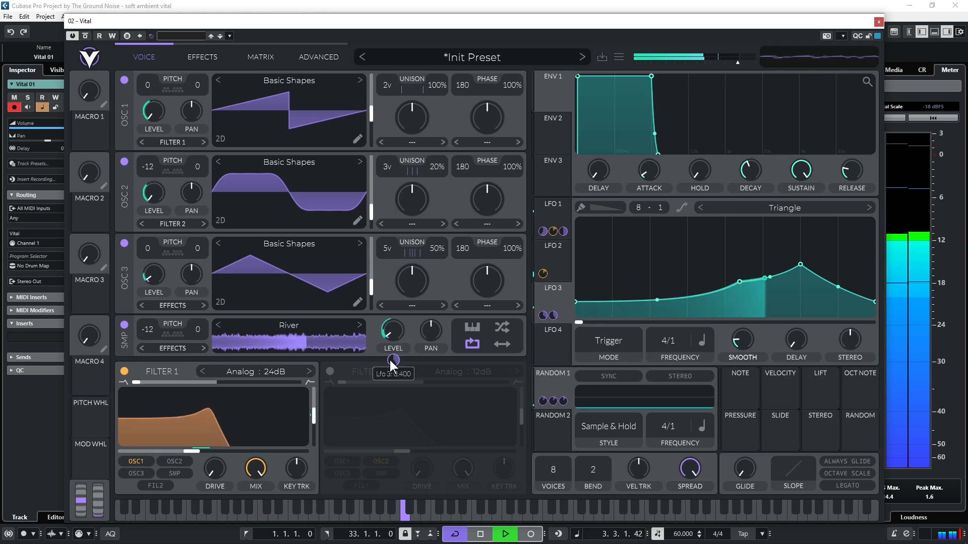
mouse_move(390, 361)
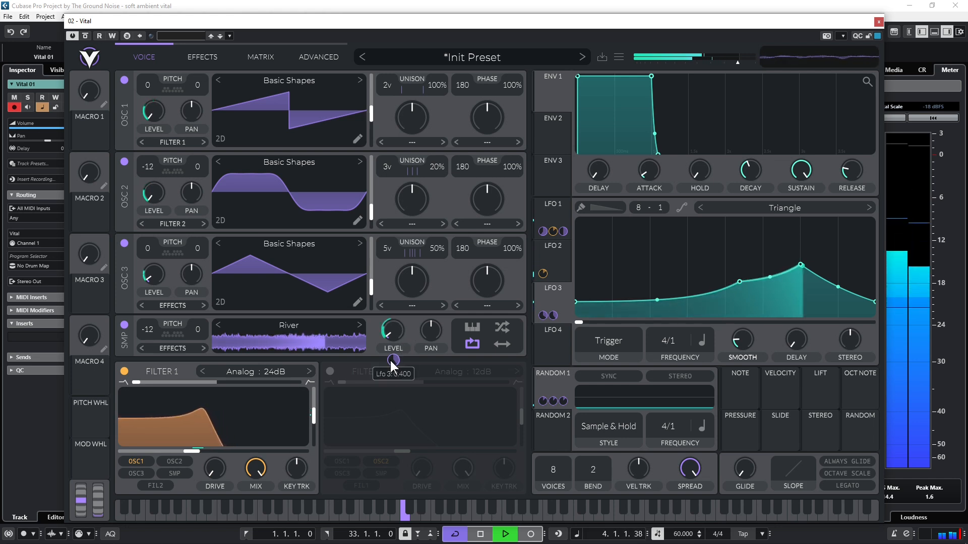
left_click_drag(390, 361, 390, 371)
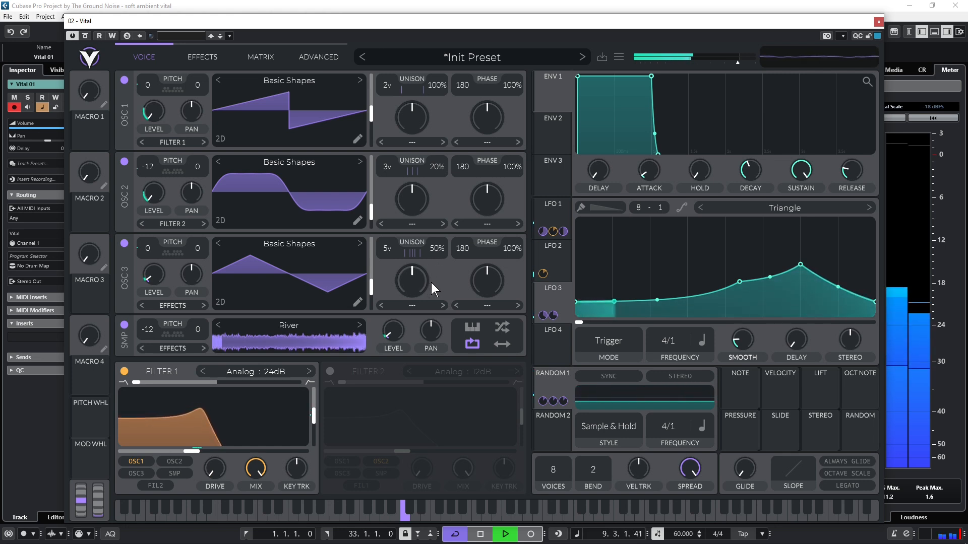
- Lower the start and end level of LFO 1's curve
left_click(561, 208)
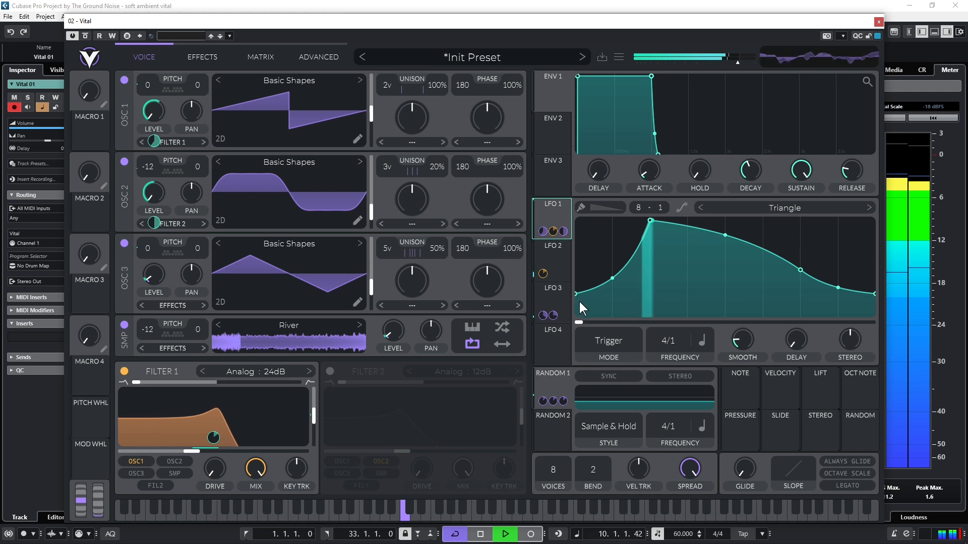
left_click_drag(574, 295, 573, 303)
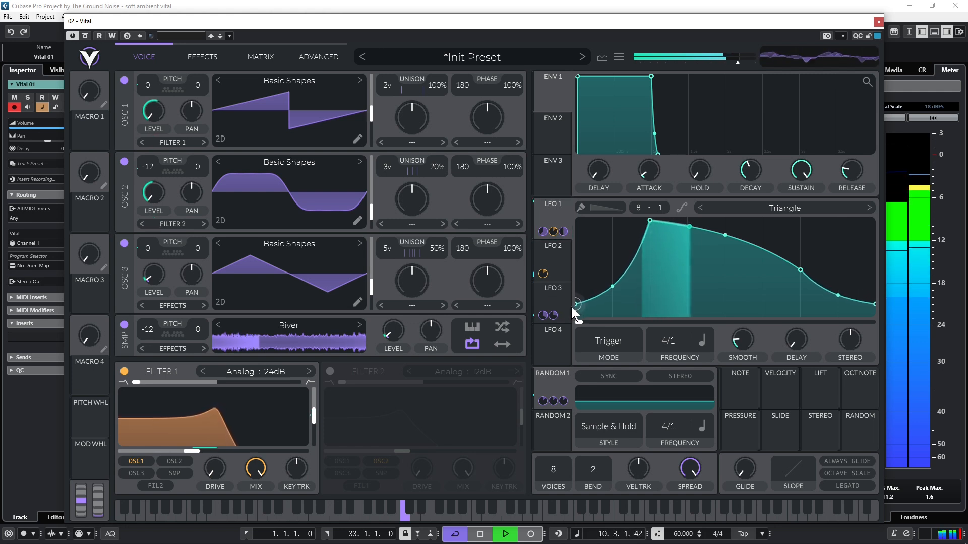
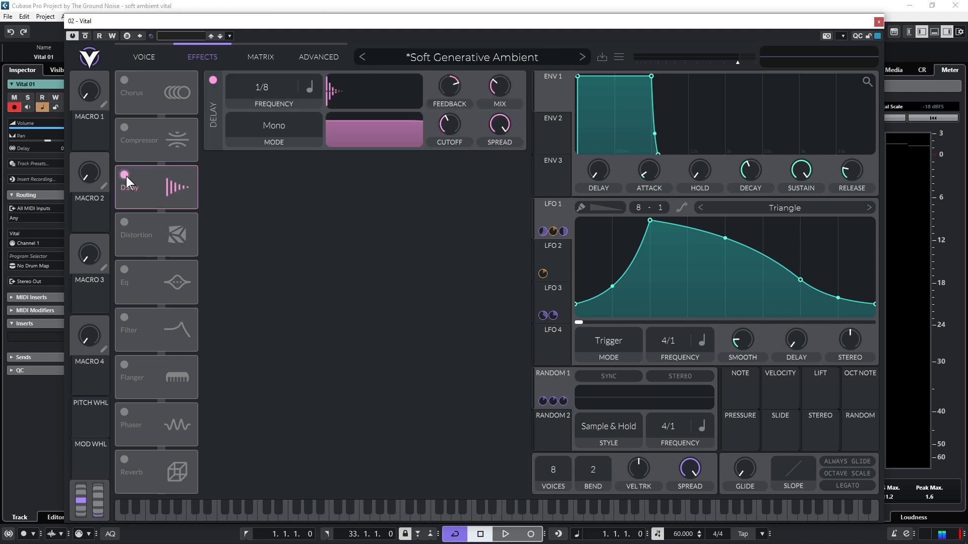
- Set the delay effect to Stereo mode with both delay frequencies at 1/1
left_click(280, 128)
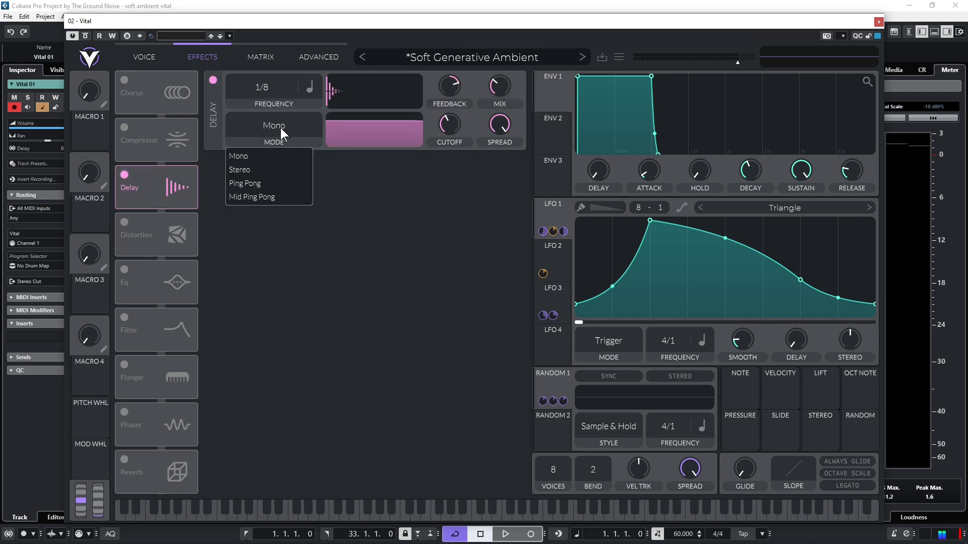
left_click(278, 166)
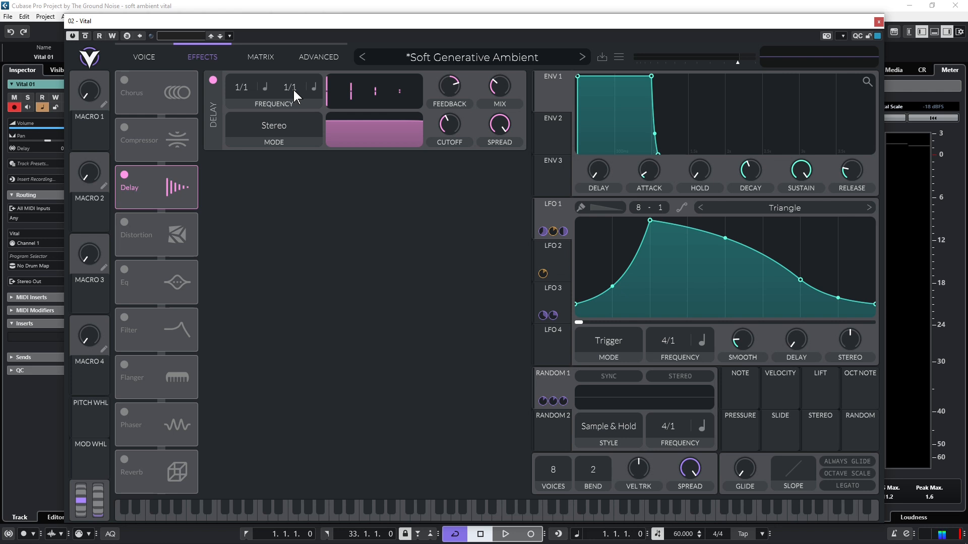
- Lower the delay's feedback, set its mix to 50%, and audition the result
left_click_drag(458, 80, 455, 98)
mouse_move(499, 84)
right_click(498, 89)
left_click(513, 121)
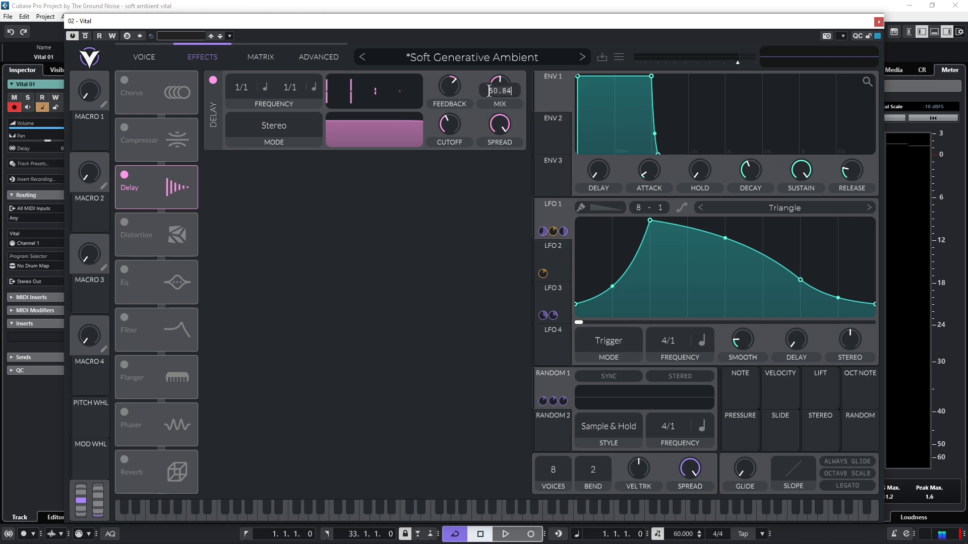
key("BackSpace")
key("BackSpace")
key("BackSpace")
key("Return")
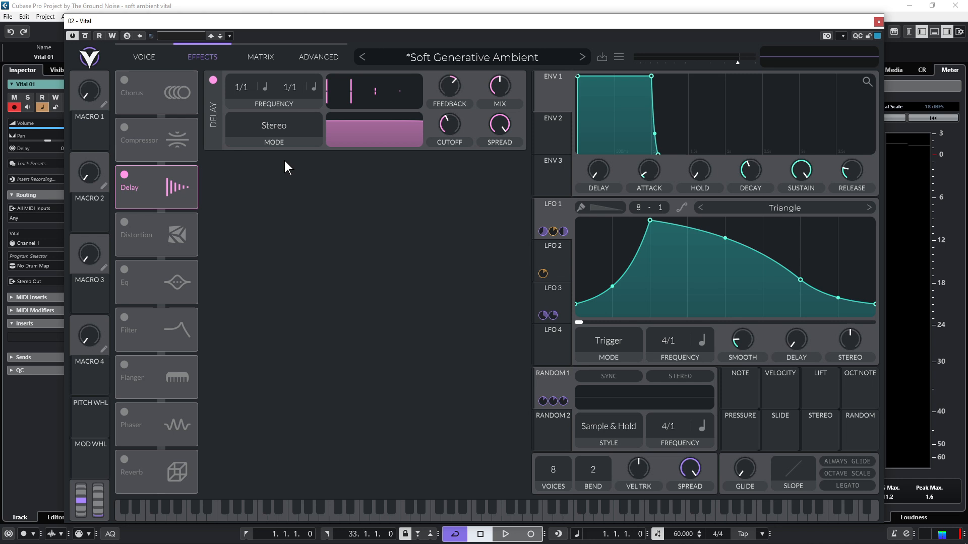
key("space")
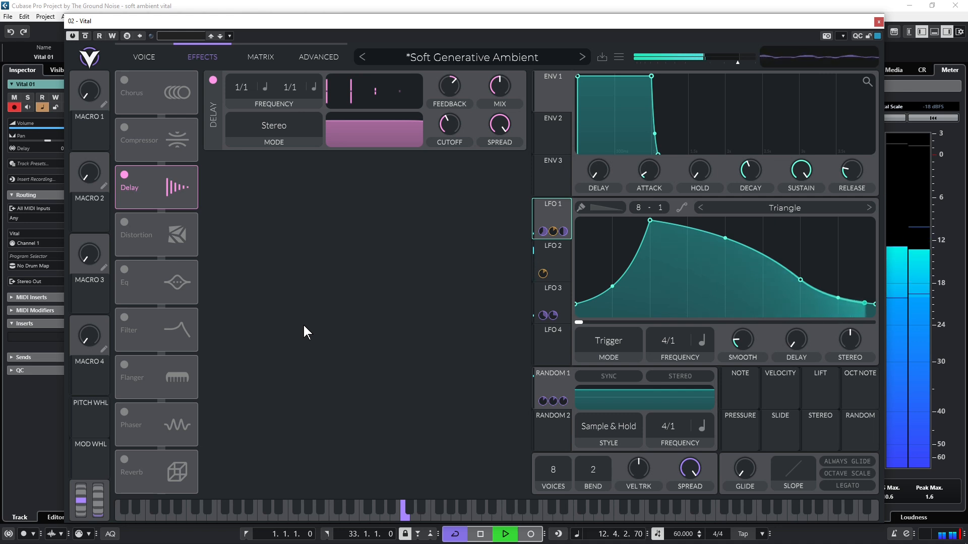
key("space")
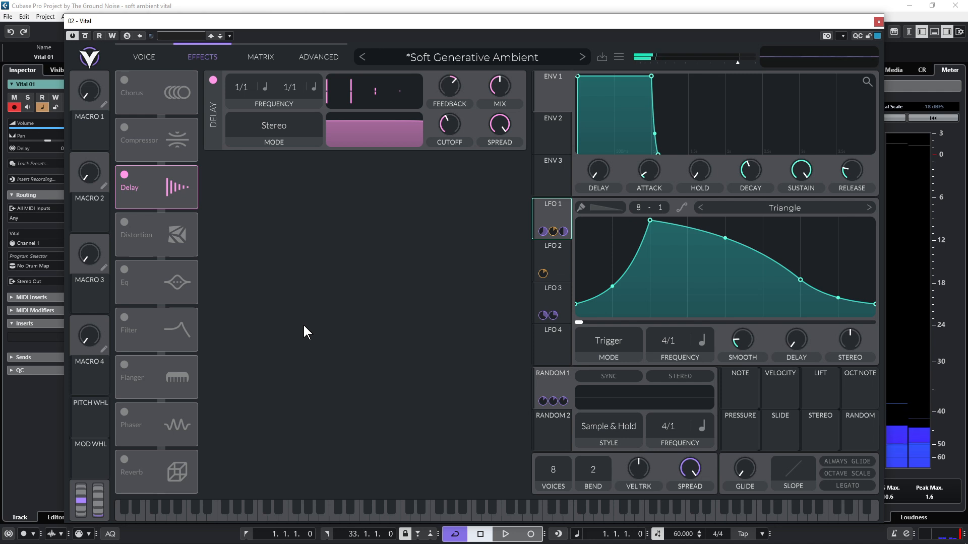
- Enable the reverb effect and flatten the high-frequency end of its response curve
left_click(142, 473)
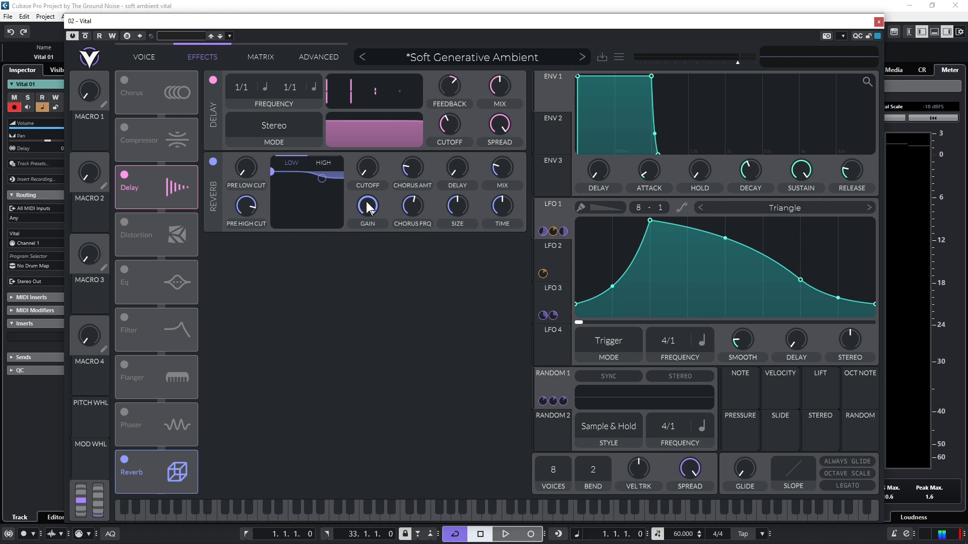
left_click(322, 161)
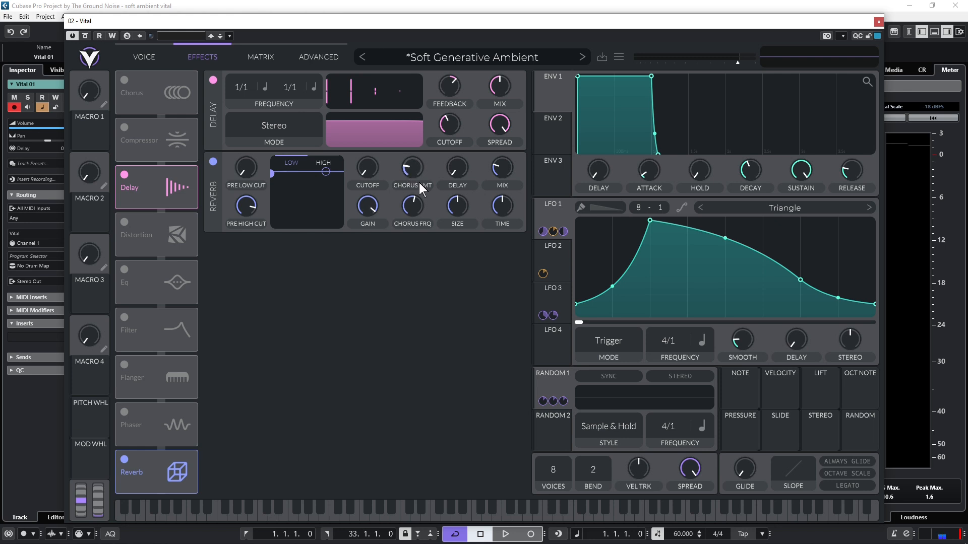
left_click(332, 161)
- Lengthen the reverb's decay time and raise its mix to about 50%
mouse_move(500, 205)
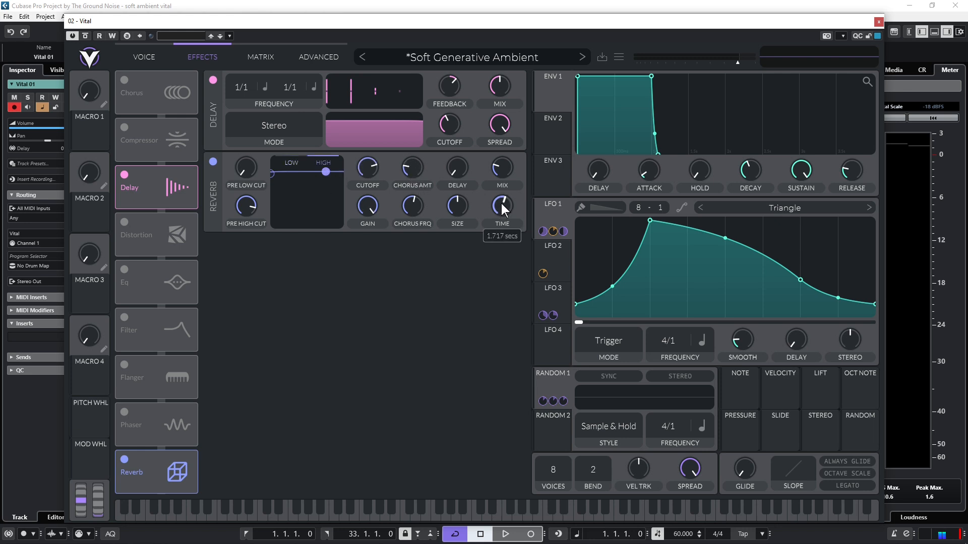
left_click_drag(502, 202, 503, 198)
left_click_drag(504, 205, 510, 155)
- Increase the reverb's size to 60% and lower the synth's master volume during playback
key("space")
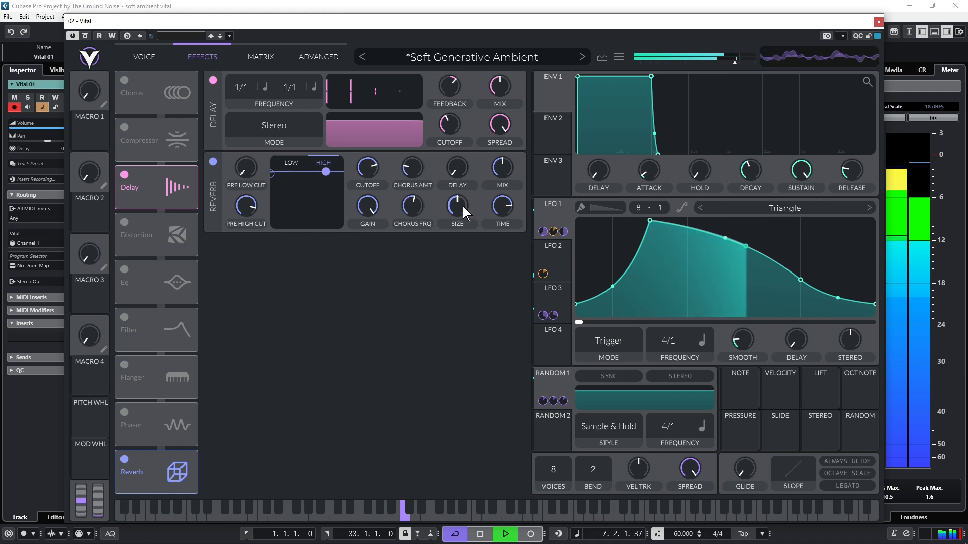
mouse_move(462, 204)
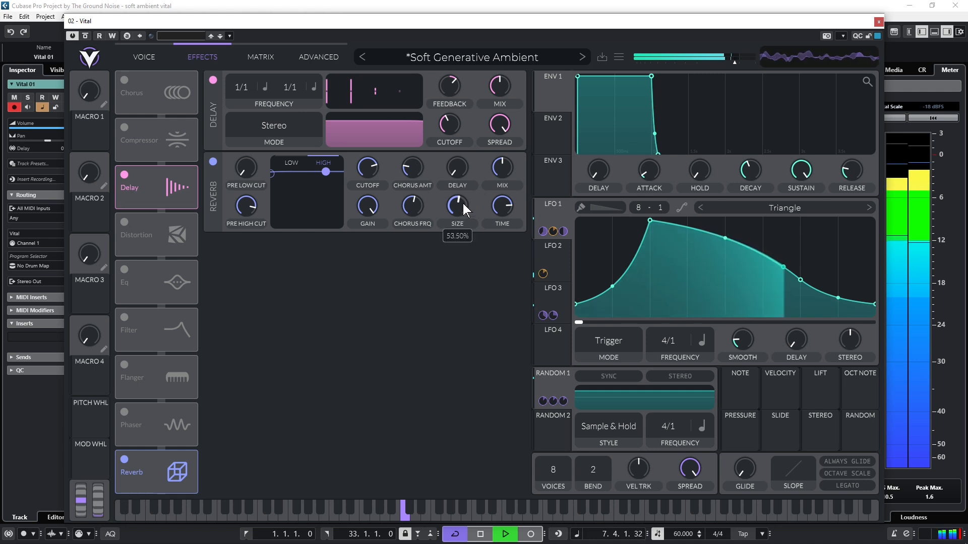
left_click_drag(463, 204, 464, 198)
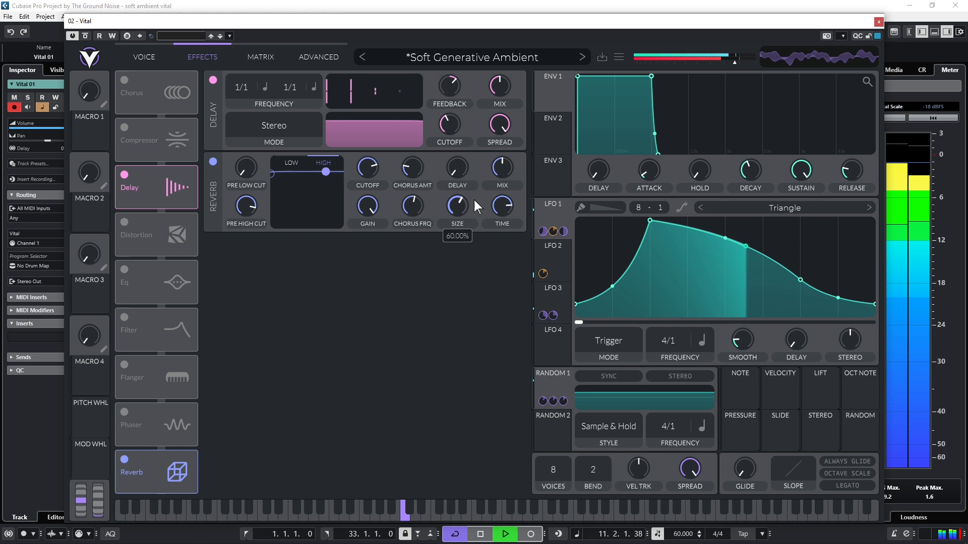
left_click_drag(735, 64, 728, 65)
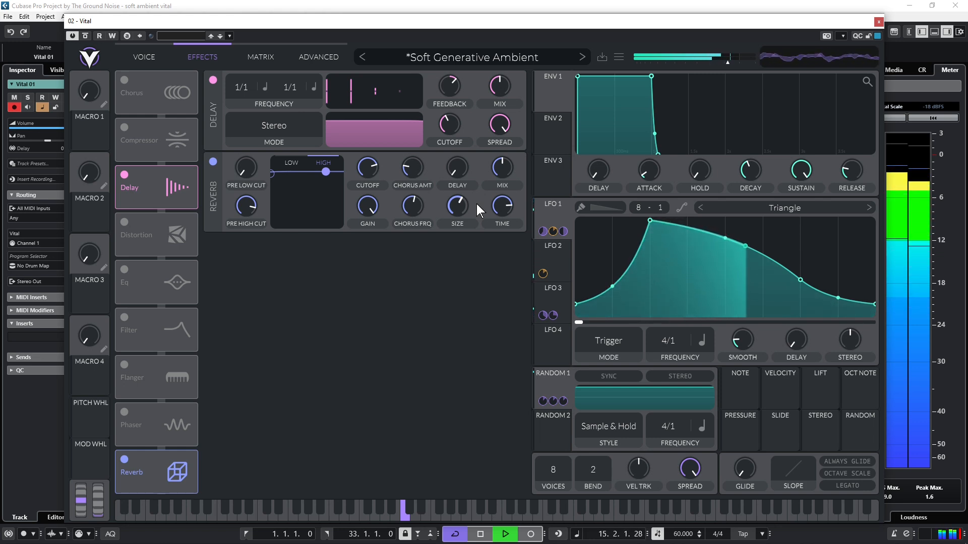
key("space")
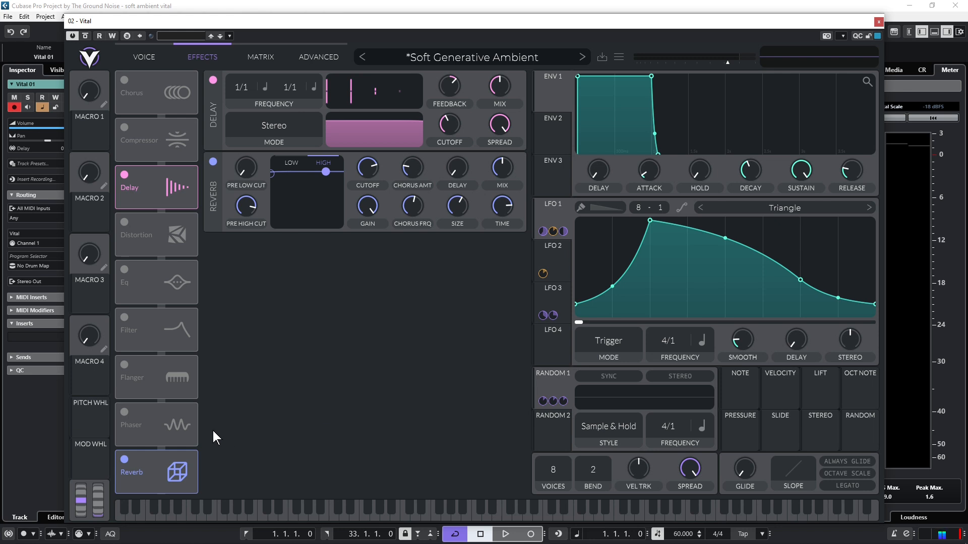
- Enable the phaser effect and compare the sound with it bypassed and active during playback
left_click(125, 409)
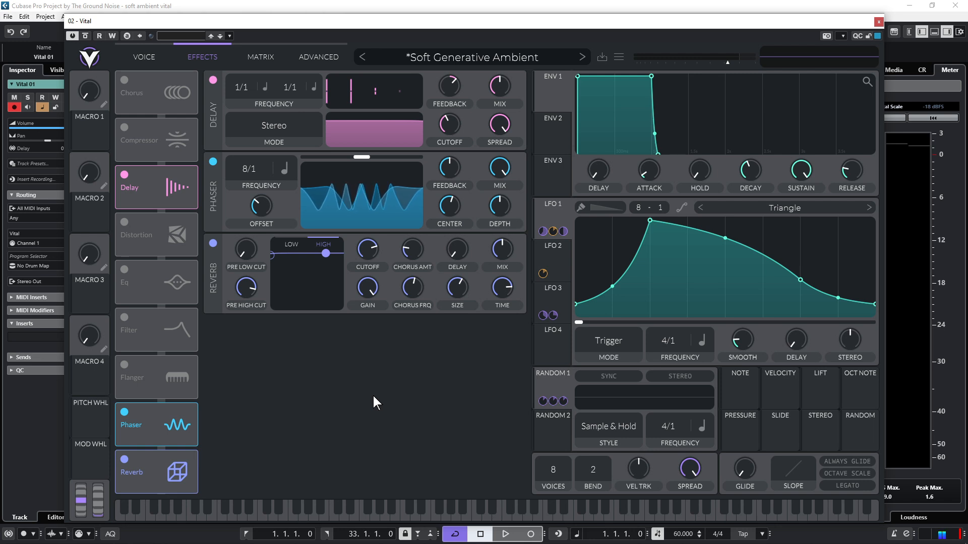
key("space")
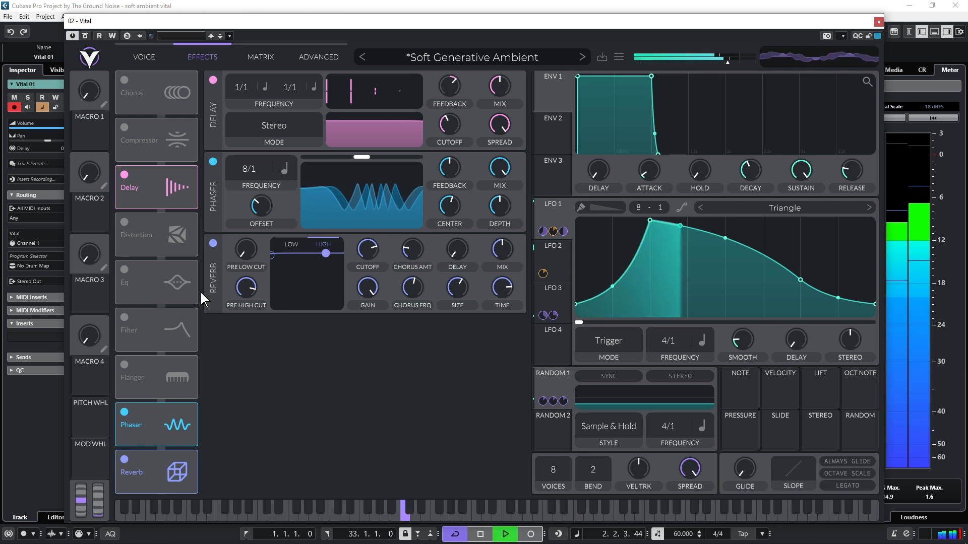
left_click(211, 162)
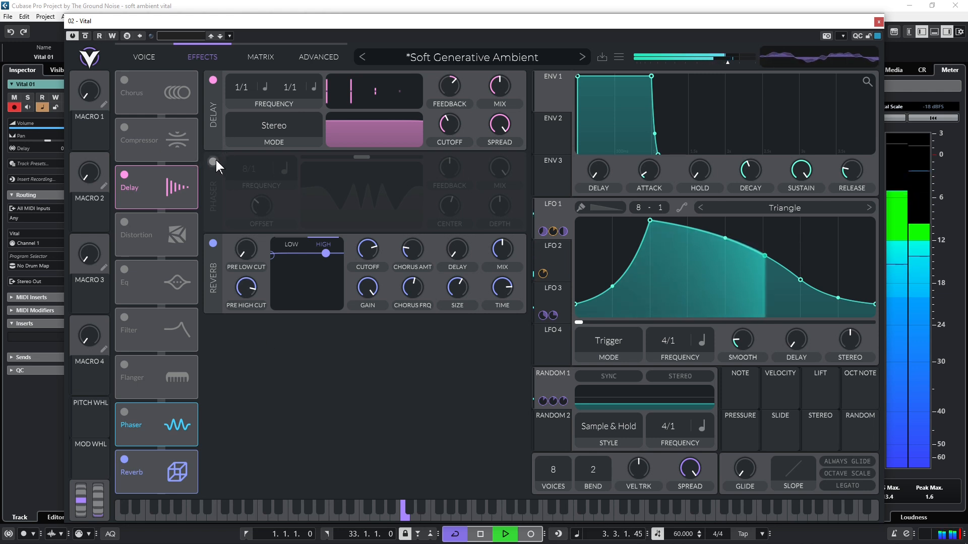
left_click(214, 162)
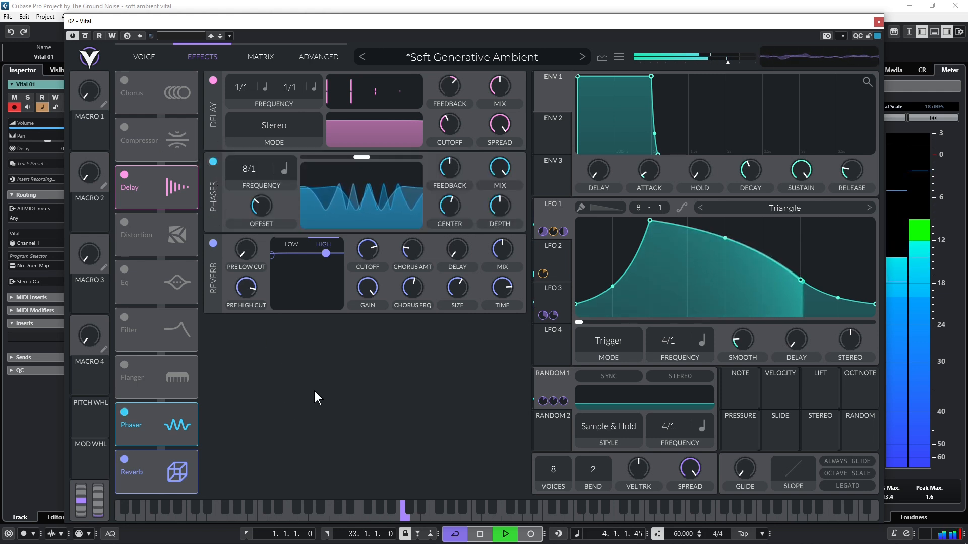